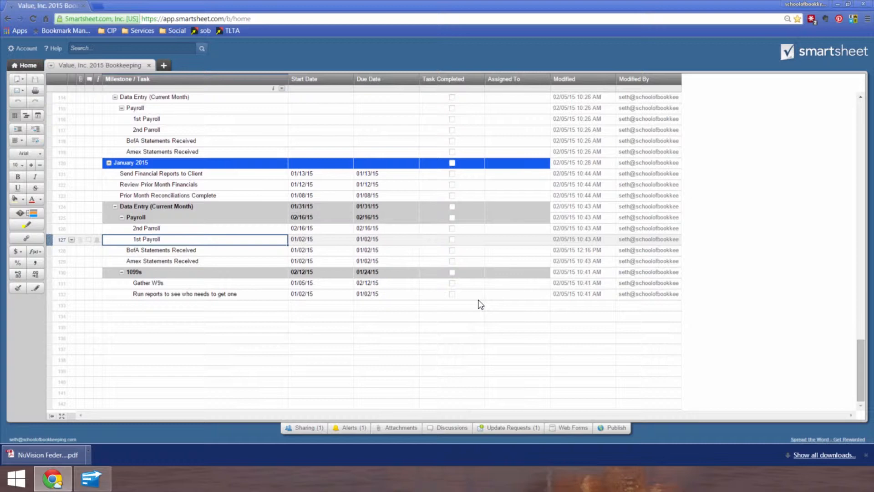
# - Assign the January 2015 task "BofA Statements Received" (row 128) to the contact who has the pending update request, and save the sheet
pyautogui.click(175, 253)
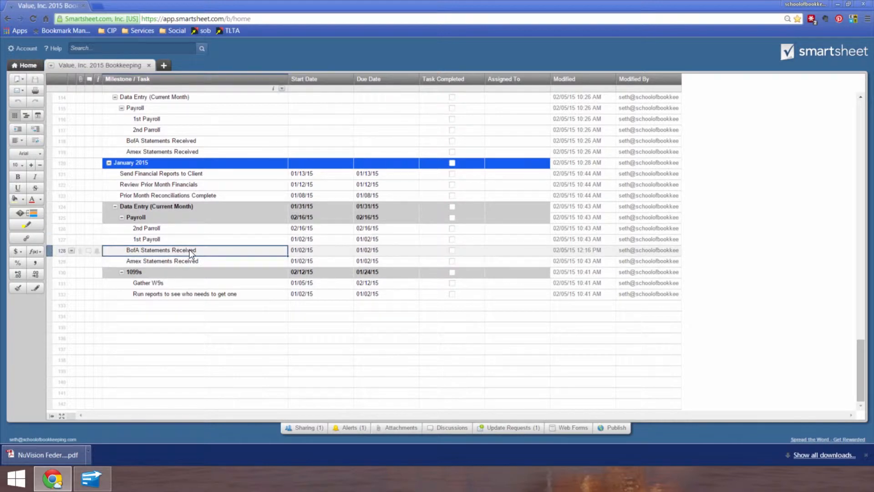
pyautogui.click(546, 253)
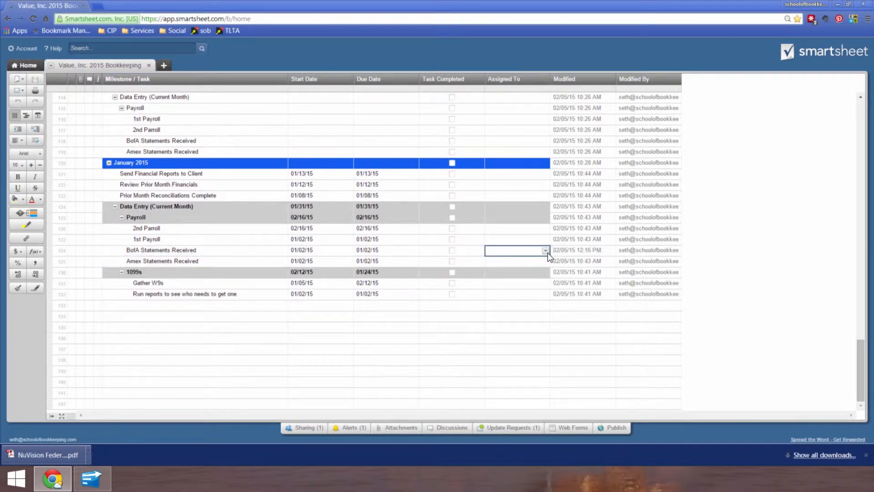
pyautogui.click(546, 251)
pyautogui.click(506, 285)
pyautogui.click(35, 80)
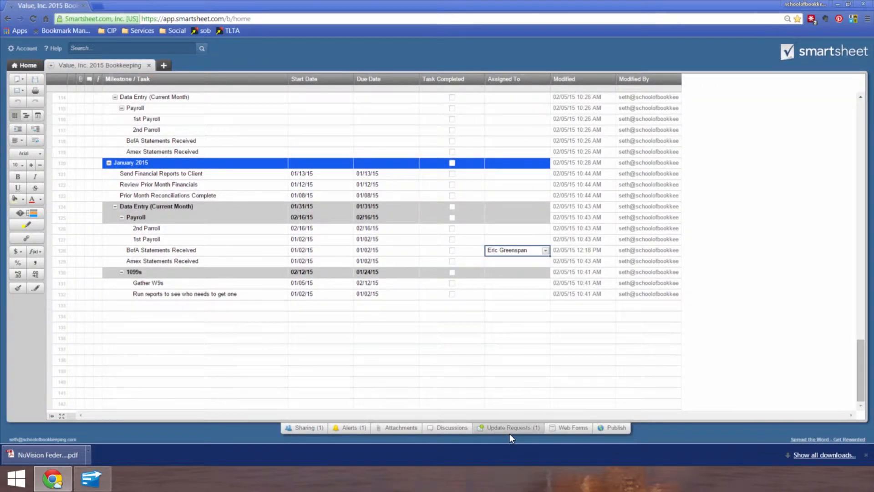
# - Open the sheet's update requests and look at the actions available for the pending request
pyautogui.click(509, 428)
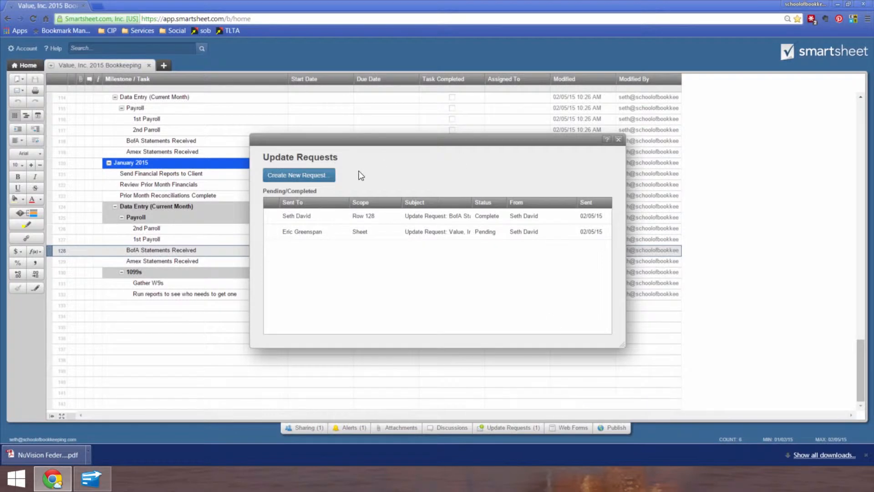
pyautogui.click(271, 233)
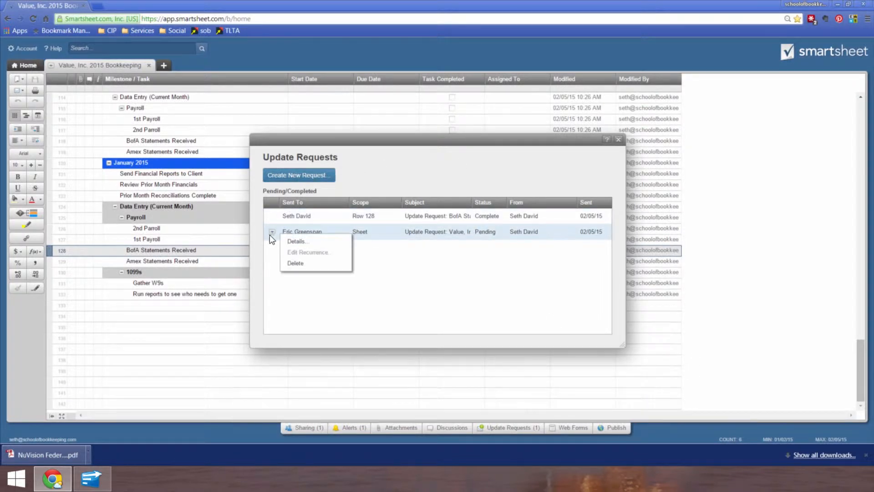
pyautogui.click(792, 341)
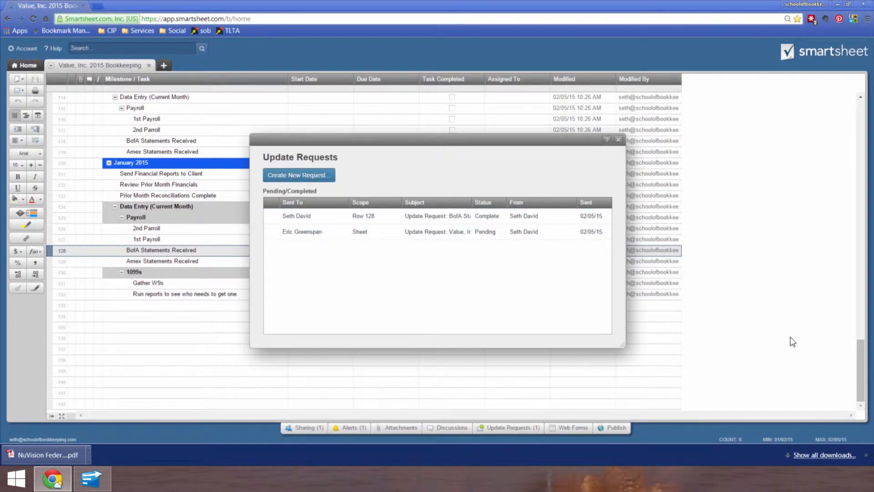
# - Create a new update request for the selected row and address it to the row's assignee
pyautogui.click(300, 175)
pyautogui.write('er')
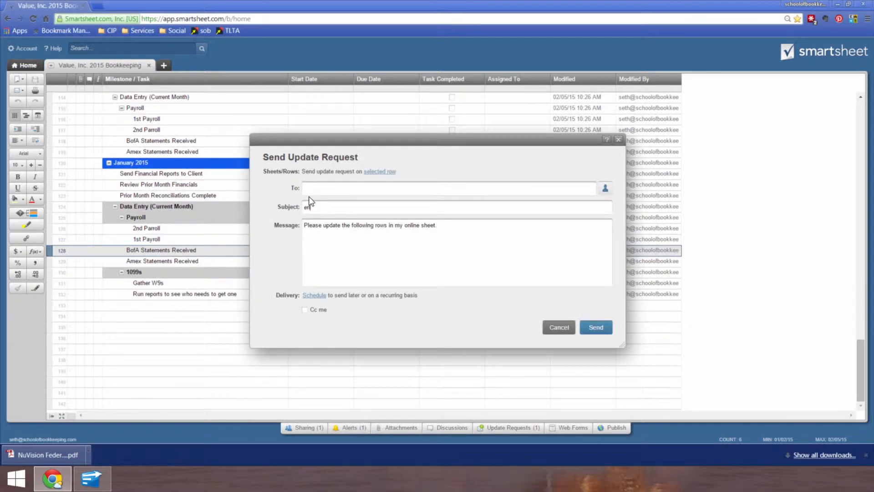
pyautogui.click(310, 189)
pyautogui.write('eri')
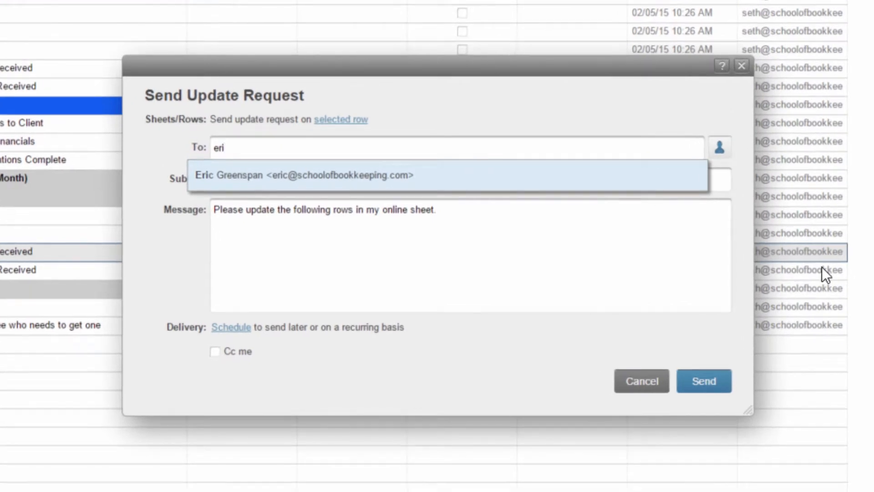
pyautogui.press('Return')
# - Enter the request's subject "Need BofA Statements" and replace the message with "Hey can you upload these here..."
pyautogui.click(242, 179)
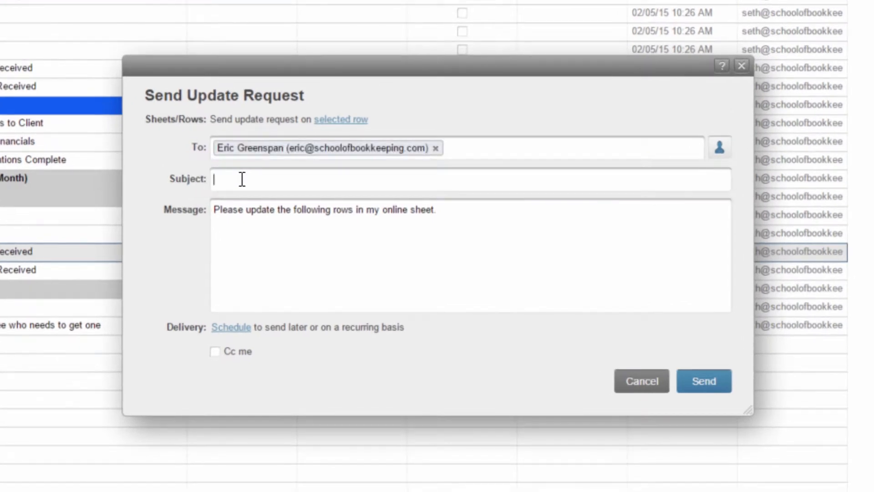
pyautogui.write('Need Bof')
pyautogui.press('BackSpace')
pyautogui.write('A Statements')
pyautogui.press('Tab')
pyautogui.hotkey('ctrl', 'a')
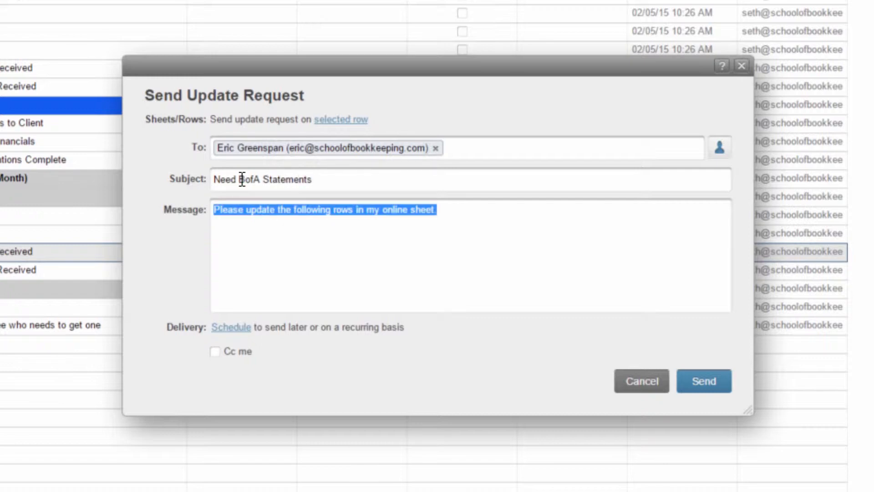
pyautogui.write('Hey can you')
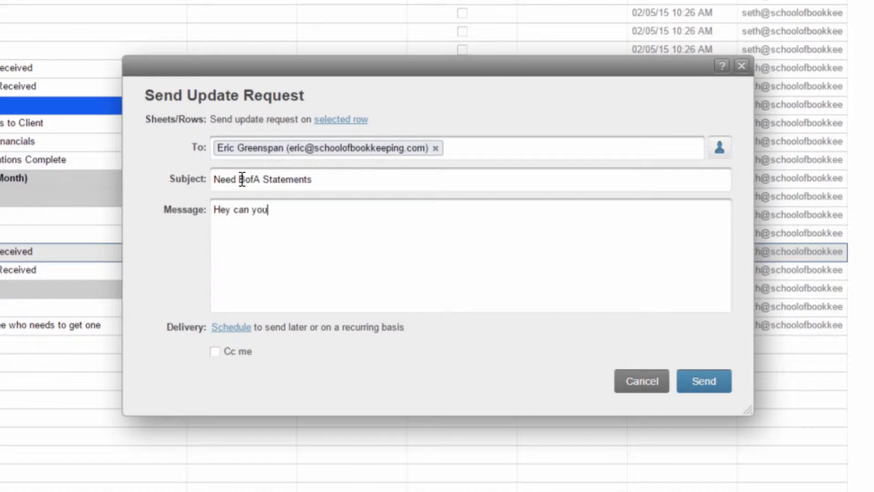
pyautogui.write(' upload these h')
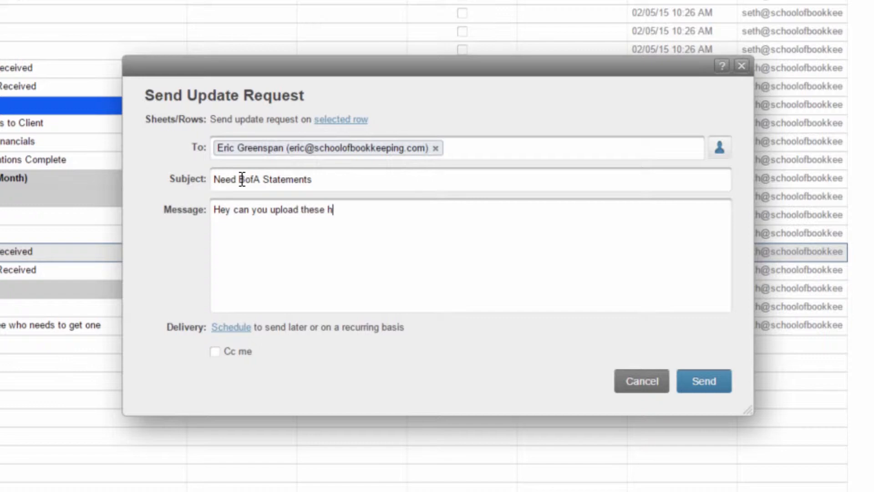
pyautogui.write('ere...')
# - Schedule the request for daily delivery at 9:00 AM on weekdays only, then discard it unsent and close the update requests
pyautogui.click(230, 327)
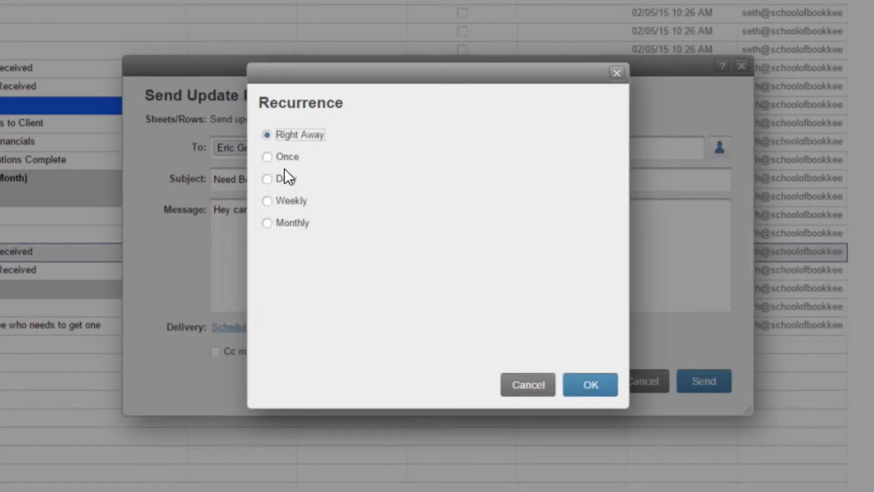
pyautogui.click(284, 178)
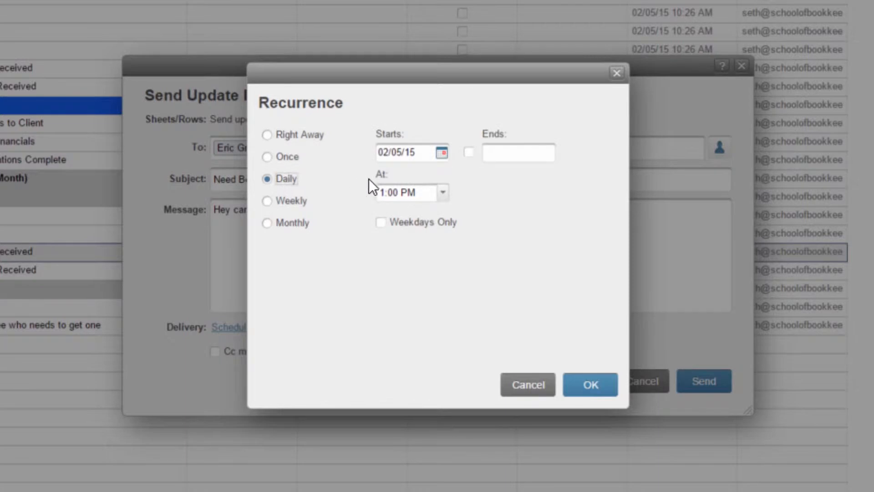
pyautogui.click(384, 214)
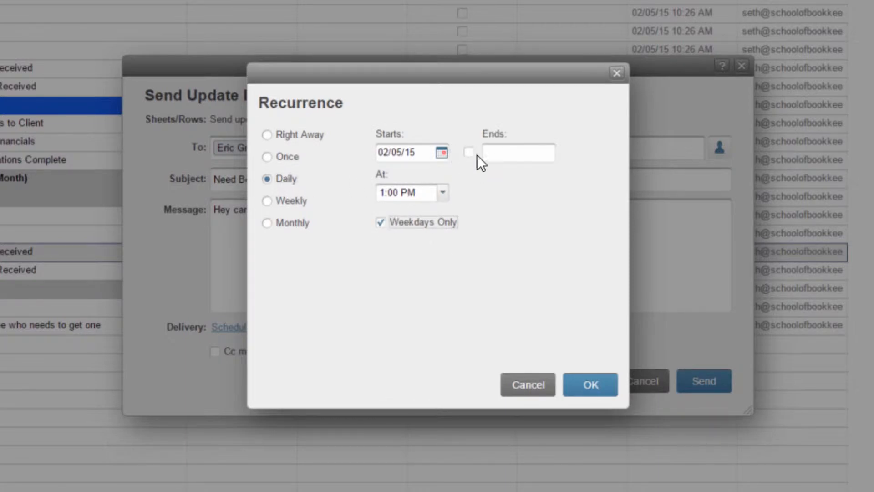
pyautogui.click(420, 154)
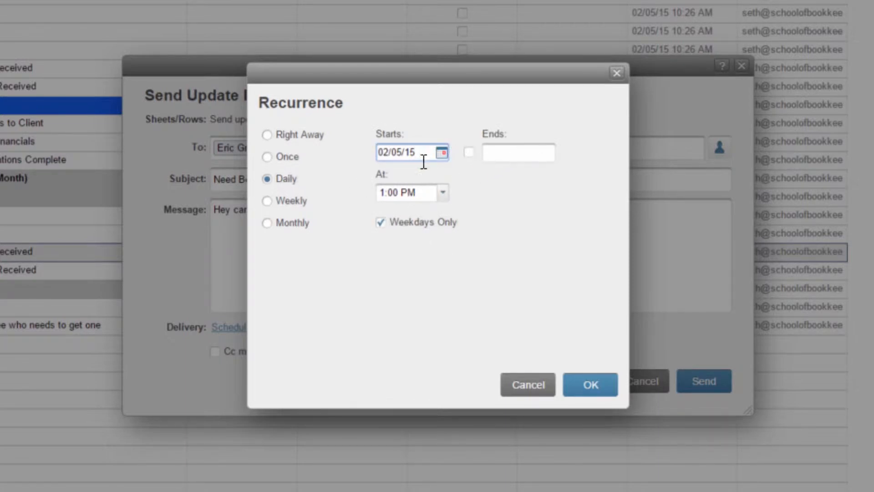
pyautogui.click(441, 192)
pyautogui.scroll(-1, 436, 239)
pyautogui.scroll(1, 436, 242)
pyautogui.click(401, 313)
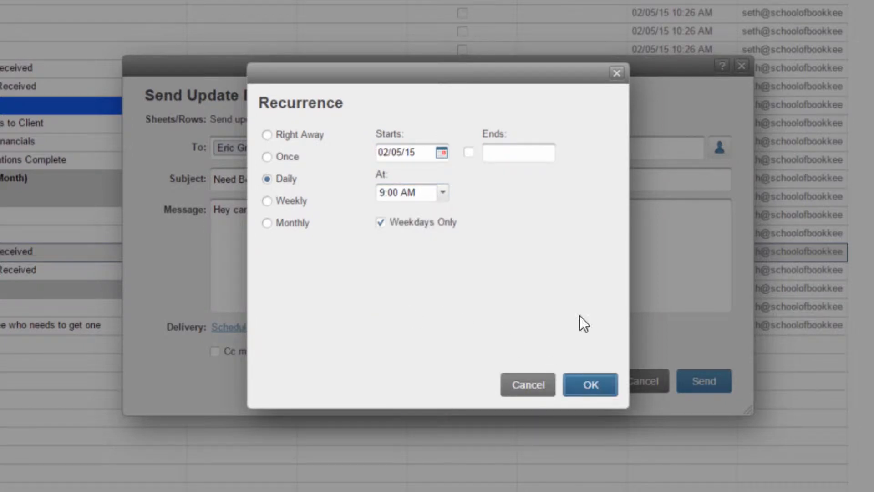
pyautogui.press('Return')
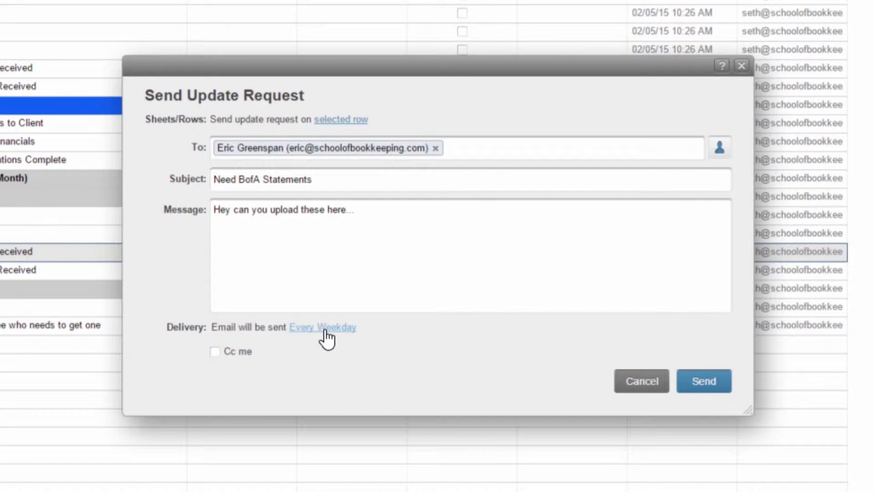
pyautogui.click(656, 380)
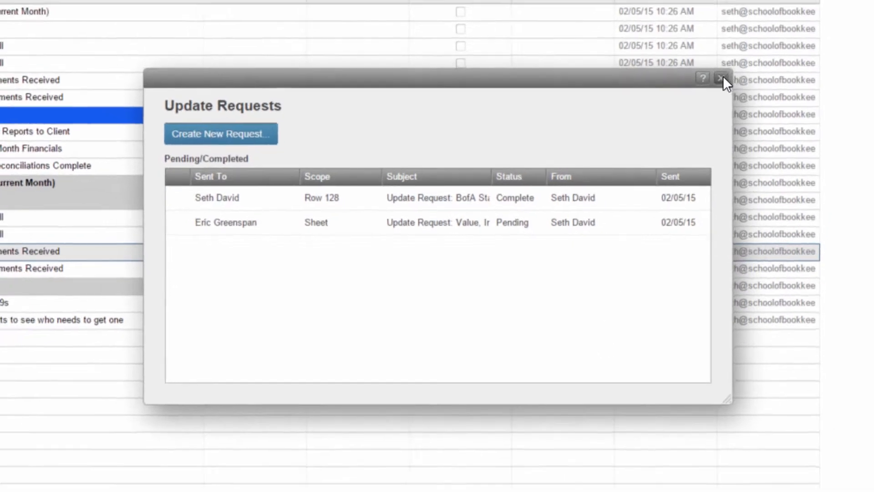
pyautogui.click(742, 66)
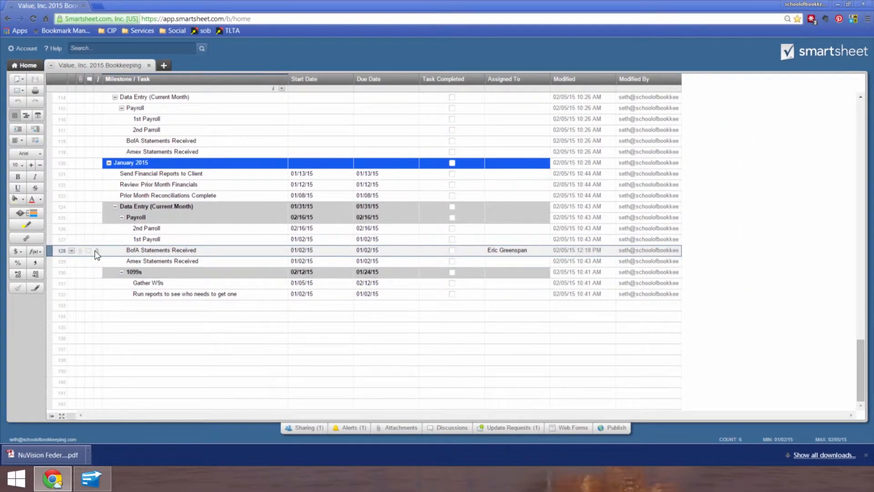
# - View the attachments of the January 2015 "BofA Statements Received" row and close them again
pyautogui.click(78, 251)
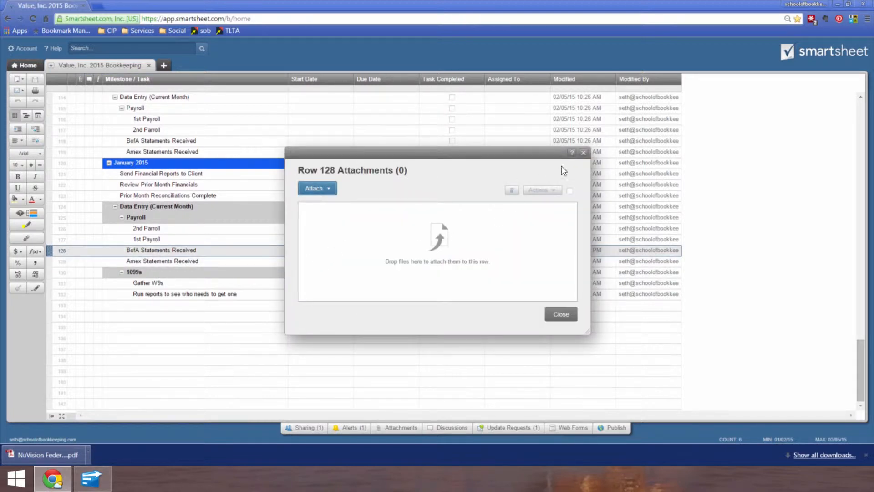
pyautogui.click(584, 152)
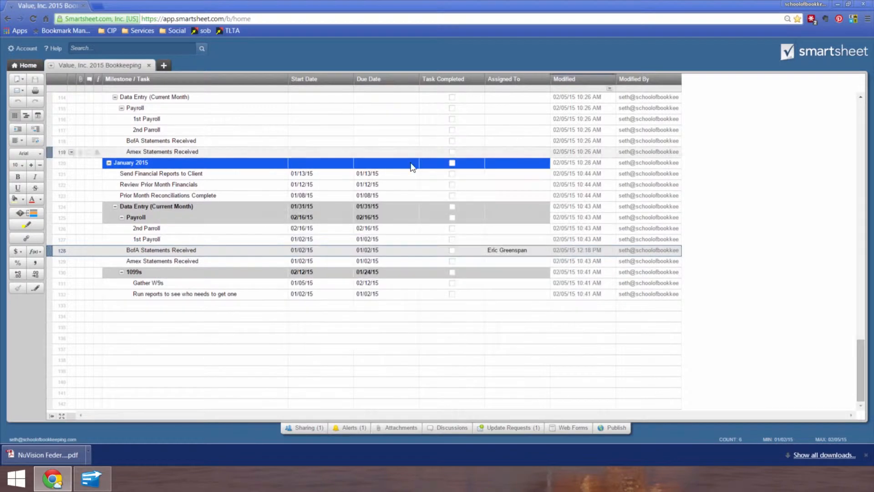
# - Delete the alert notification that sends an email once a day when anything changes
pyautogui.click(346, 428)
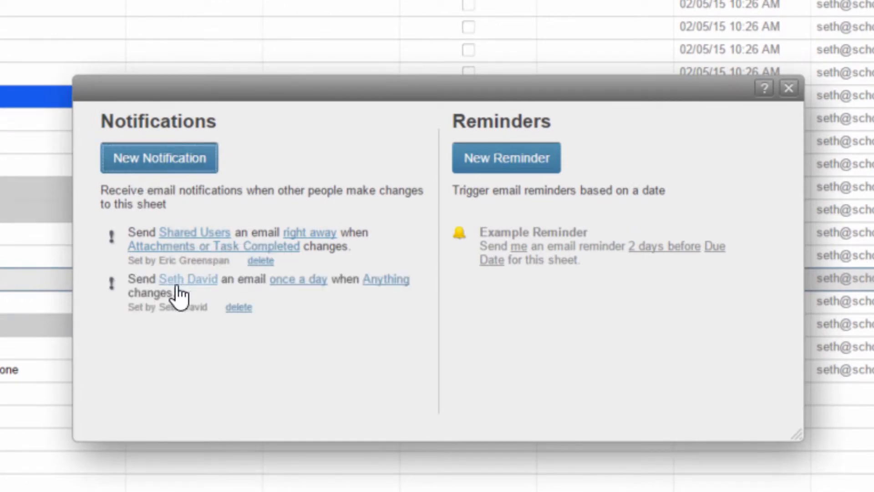
pyautogui.click(240, 307)
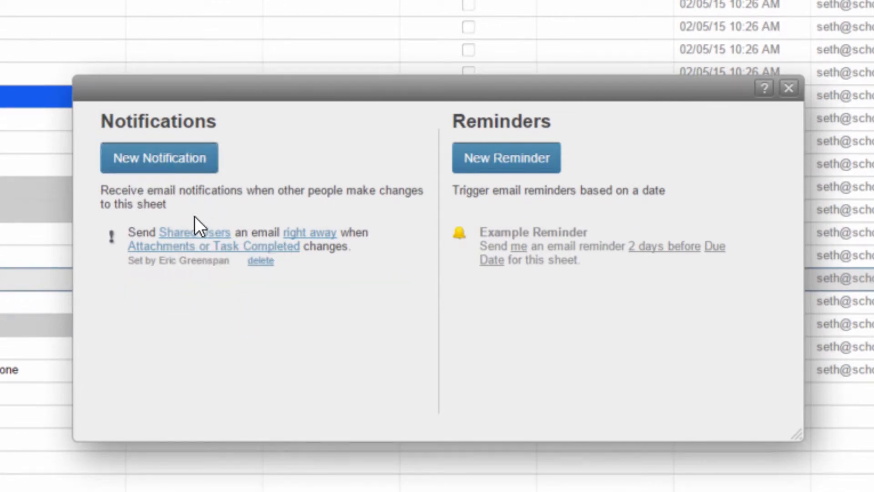
# - Set the remaining notification's recipients to the two shared users individually and review its frequency options
pyautogui.click(195, 233)
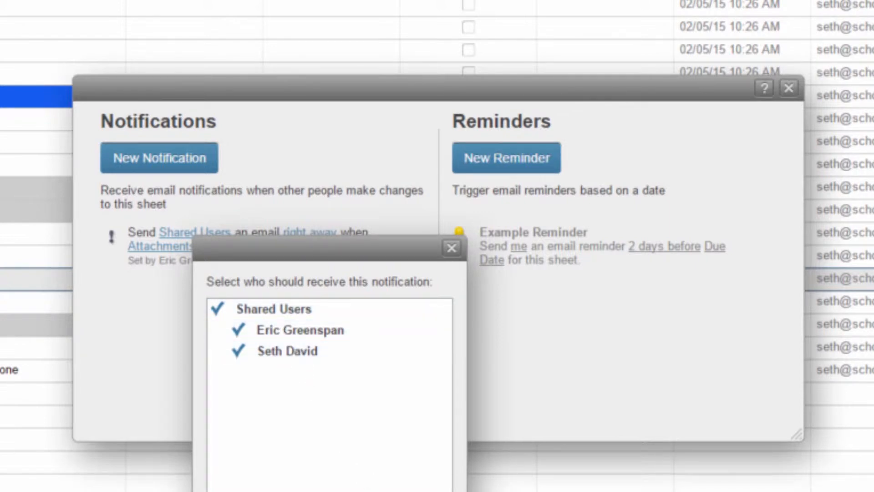
pyautogui.click(451, 247)
pyautogui.click(310, 233)
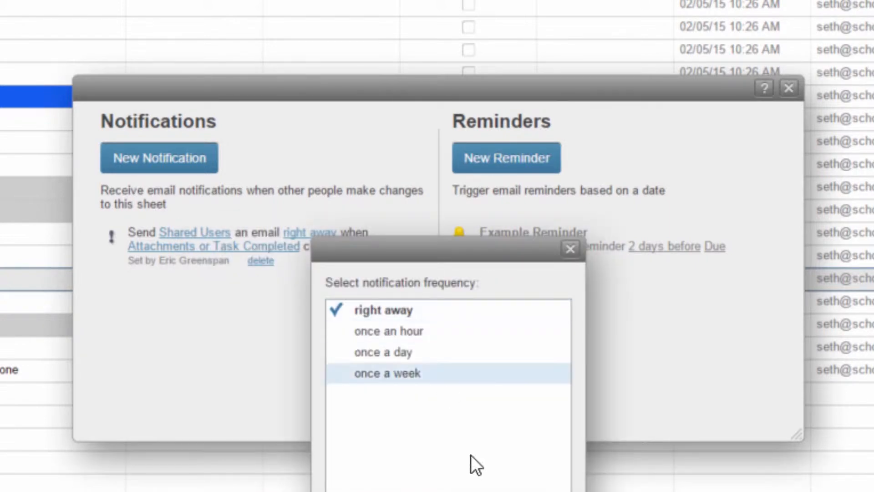
pyautogui.click(571, 248)
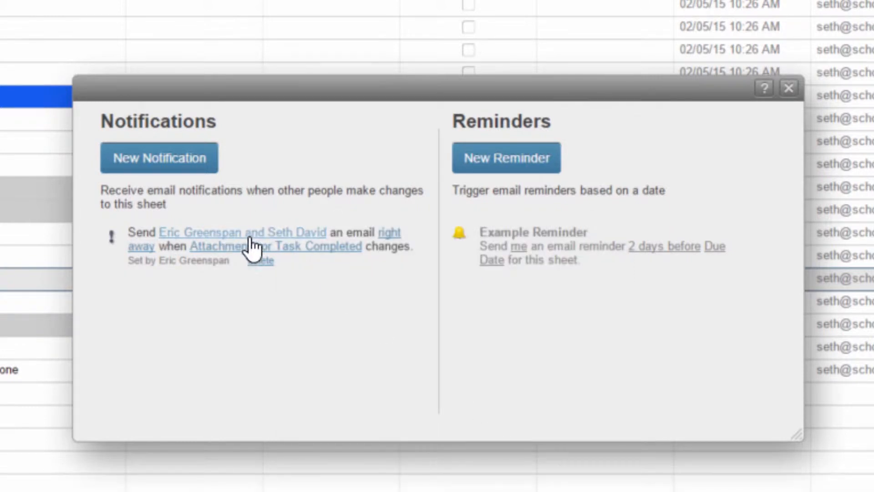
# - Set the notification's triggers to only Attachments and Task Completed, and close the alerts
pyautogui.click(324, 258)
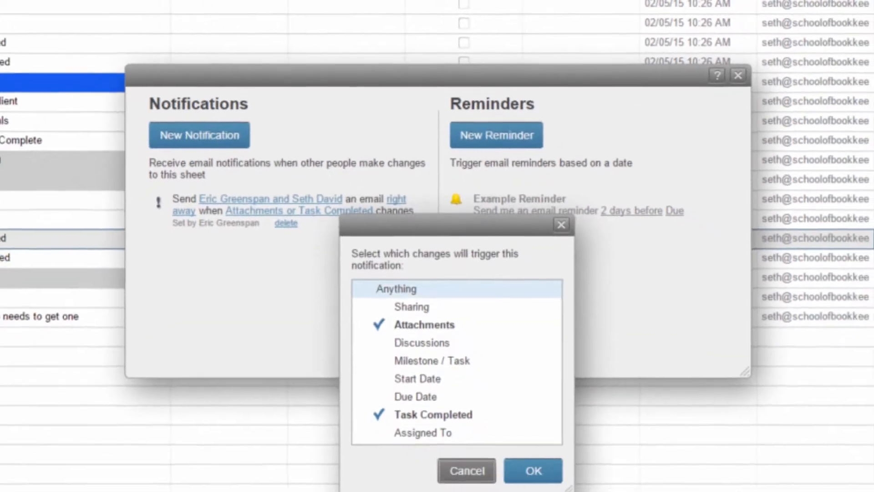
pyautogui.click(376, 342)
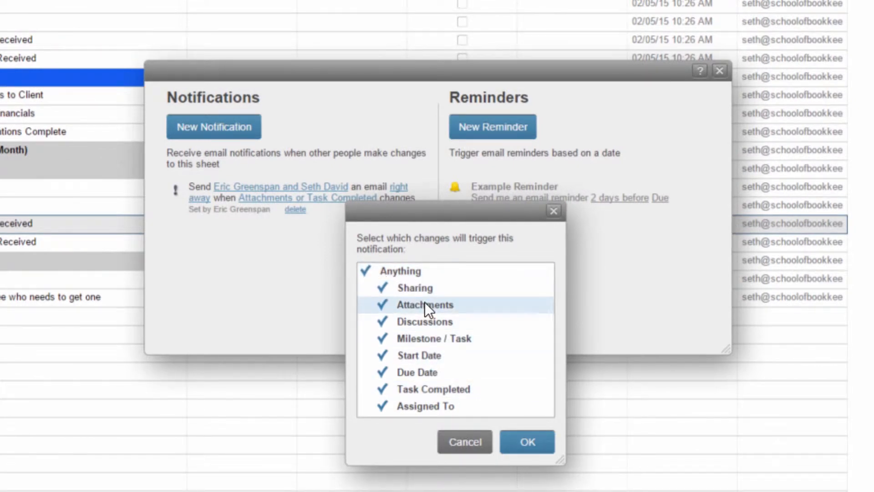
pyautogui.click(388, 271)
pyautogui.click(421, 305)
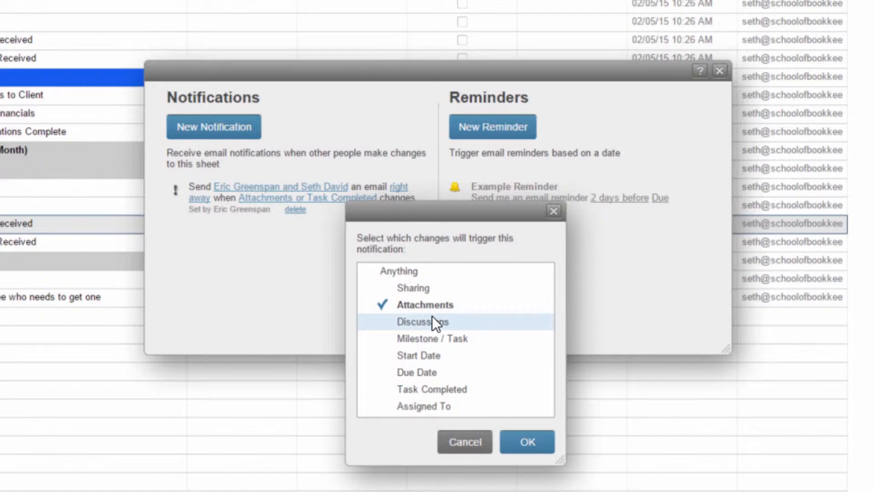
pyautogui.click(432, 390)
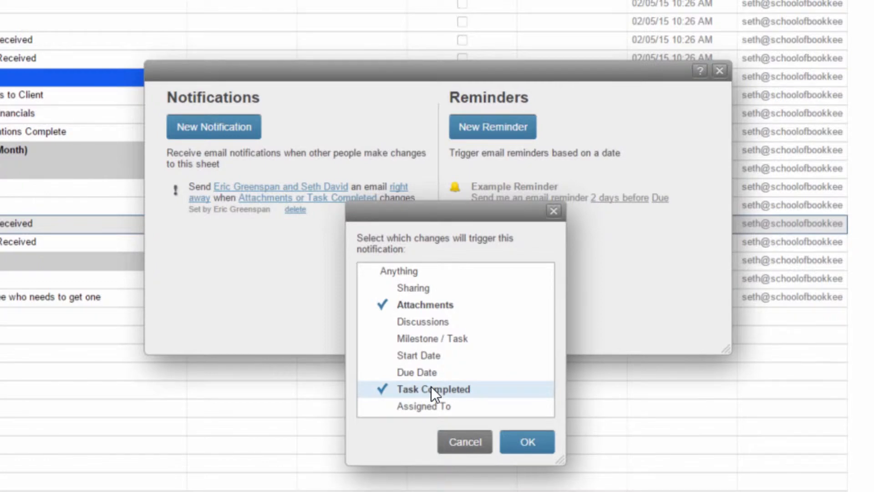
pyautogui.click(538, 440)
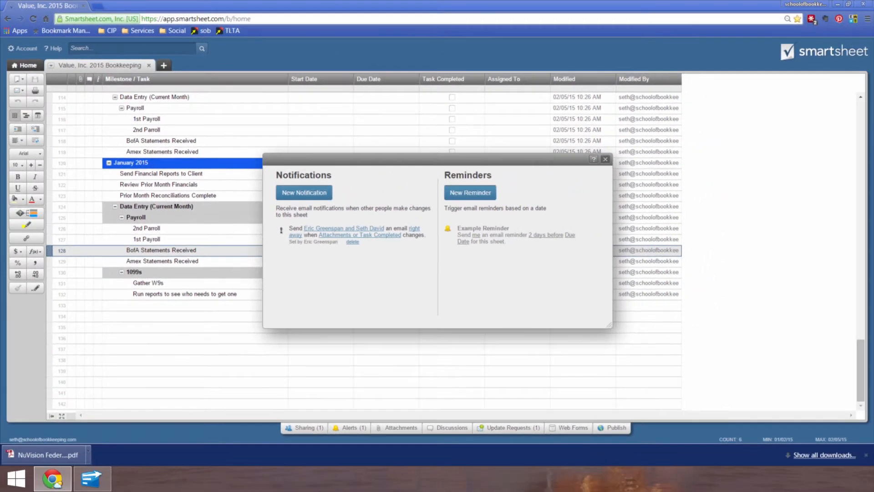
pyautogui.press('Escape')
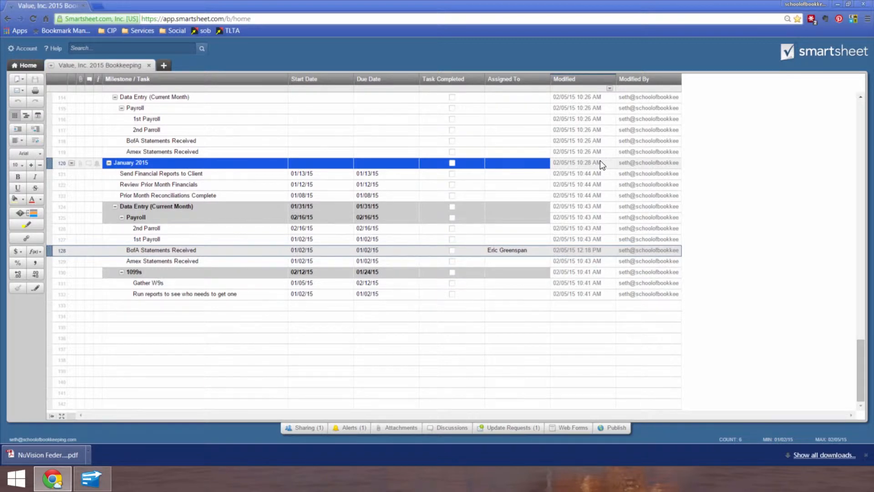
pyautogui.click(360, 195)
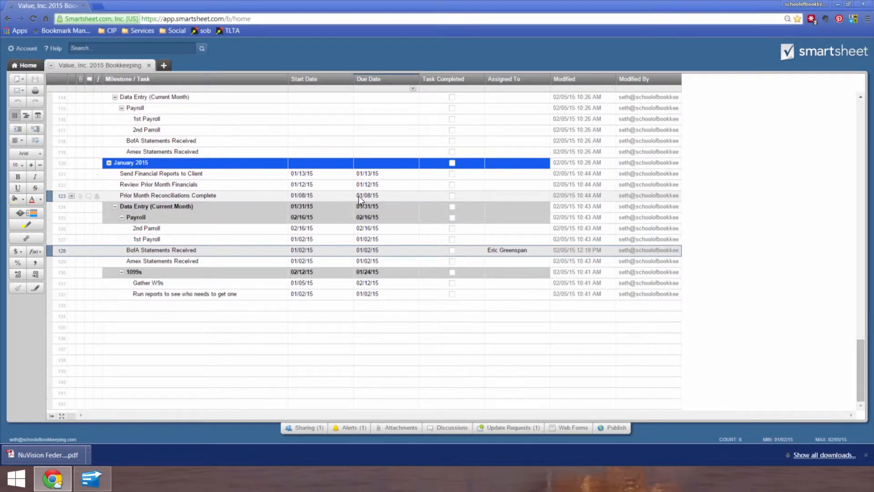
pyautogui.click(54, 195)
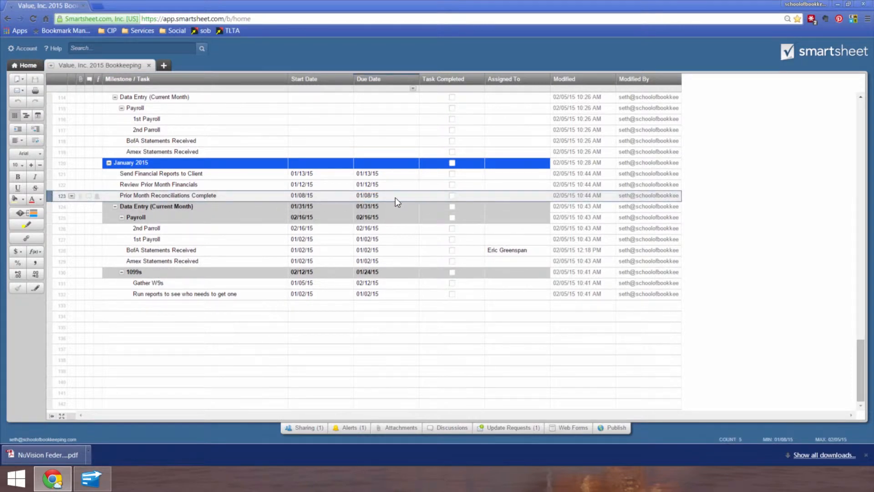
# - Switch to QuickBooks and examine the uncategorized expense checks in the Transaction Detail By Account report
pyautogui.click(93, 483)
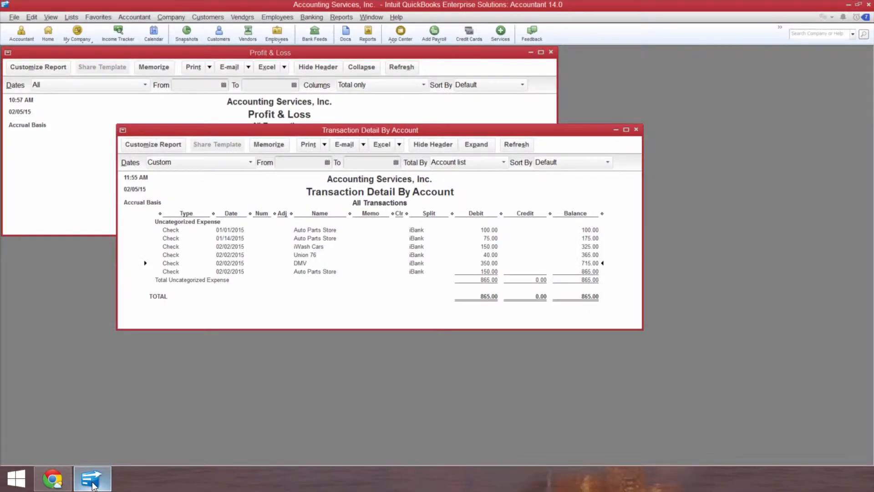
pyautogui.click(310, 254)
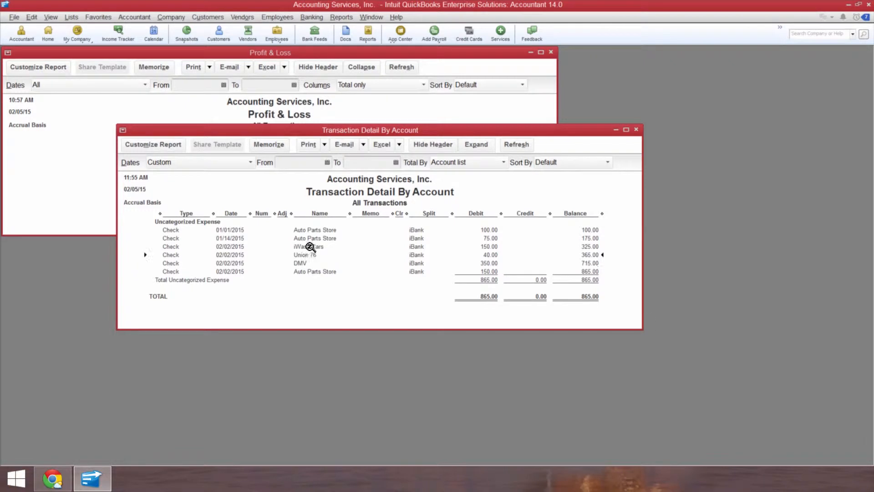
pyautogui.click(308, 230)
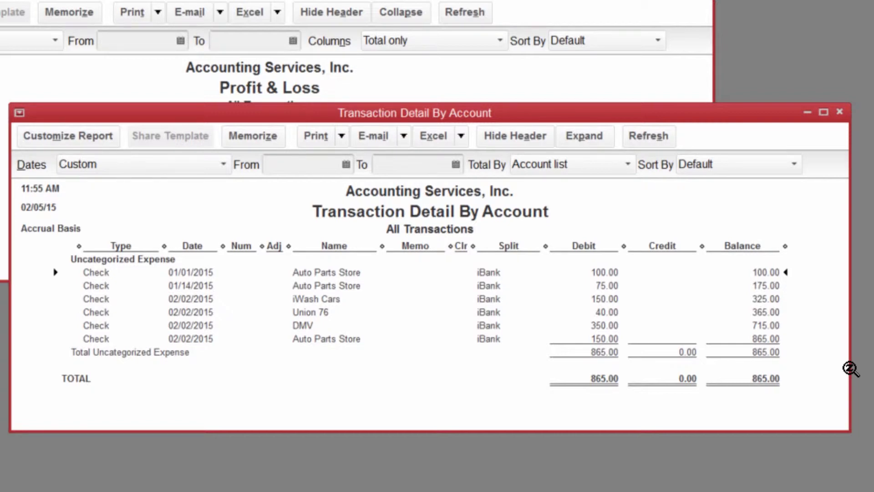
# - Export the Transaction Detail By Account report to a new Excel worksheet, accept the advanced Excel options and maximize the resulting workbook
pyautogui.click(450, 136)
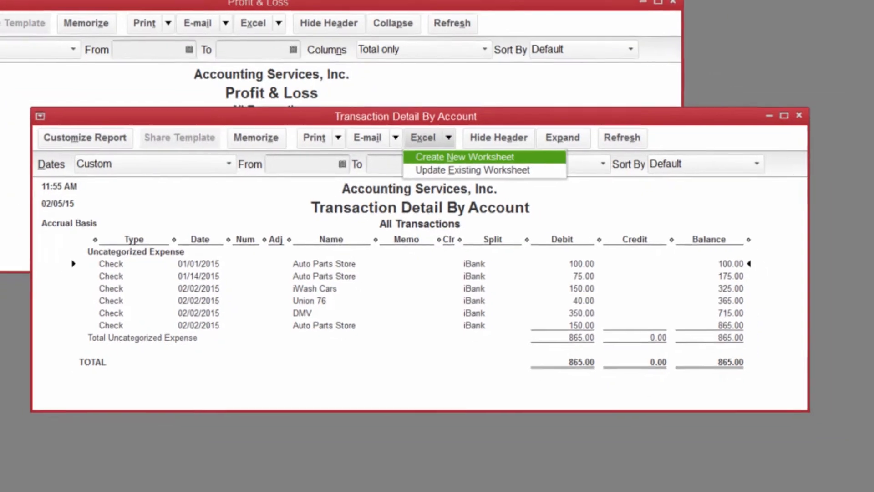
pyautogui.press('Escape')
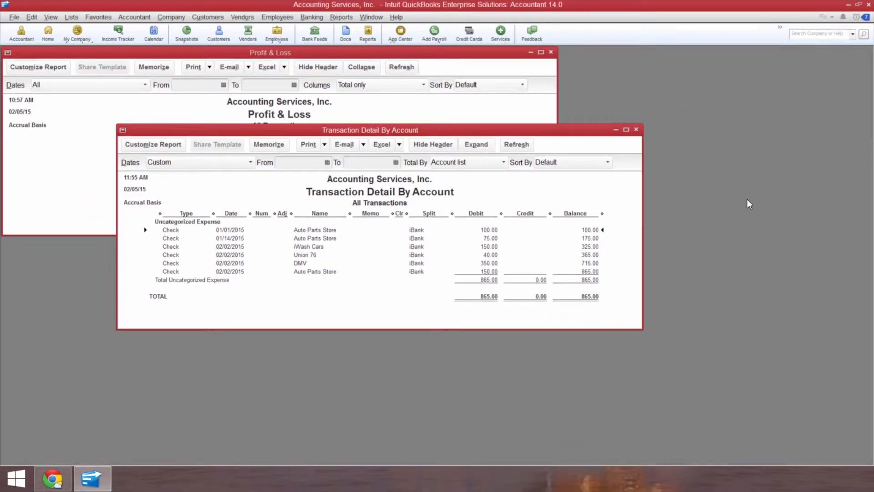
pyautogui.click(523, 281)
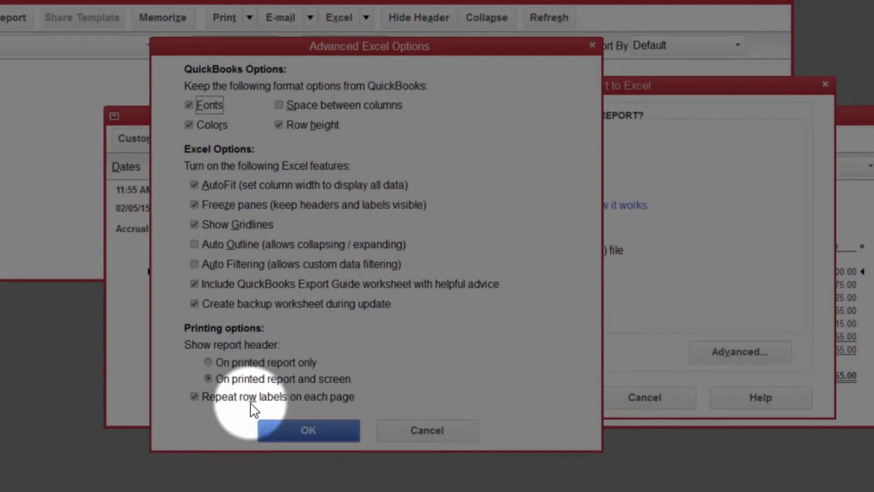
pyautogui.click(312, 435)
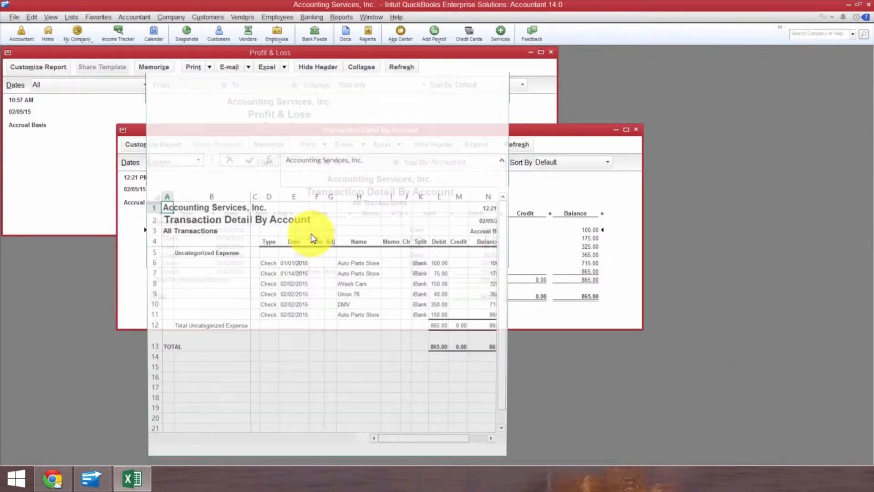
pyautogui.click(489, 80)
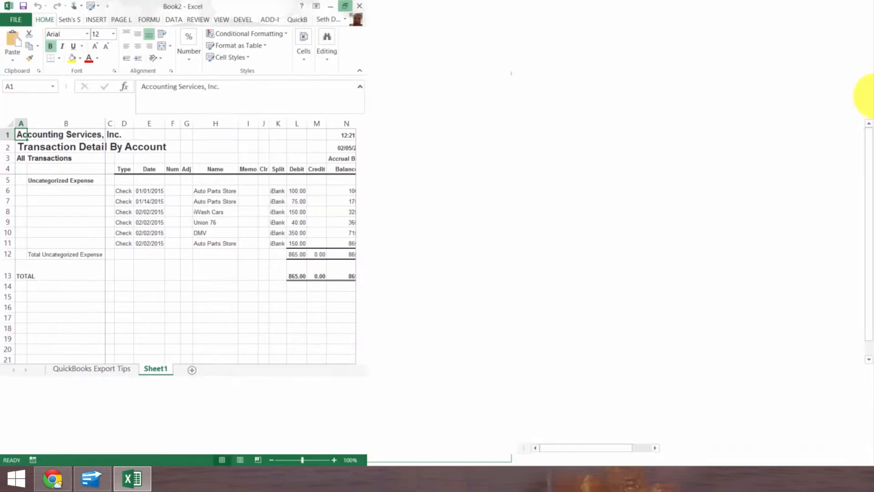
# - Delete the Uncategorized Expense heading row and the total rows below the transactions from the exported worksheet
pyautogui.click(160, 181)
pyautogui.hotkey('shift', 'space')
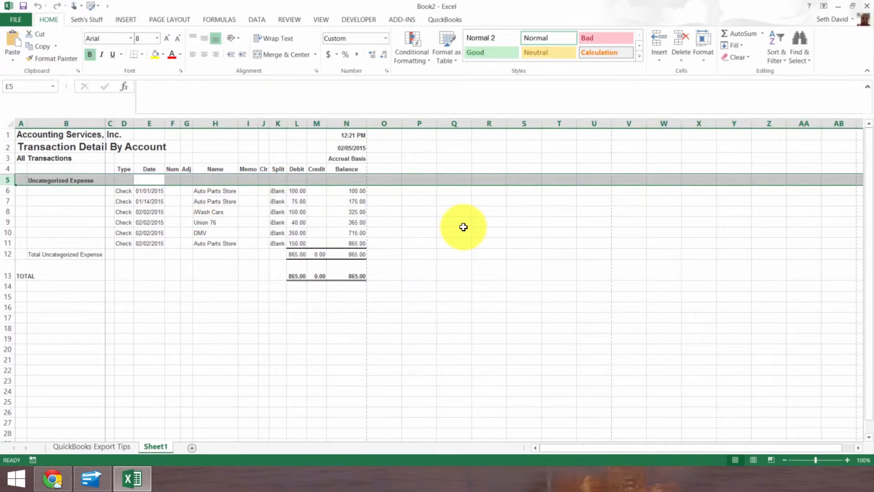
pyautogui.hotkey('ctrl', '-')
pyautogui.hotkey('ctrl', 'Down')
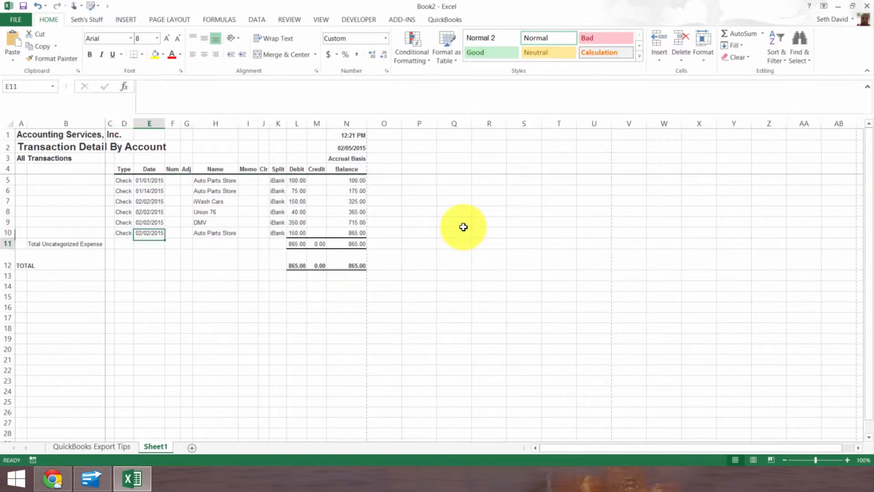
pyautogui.press('Down')
pyautogui.hotkey('shift', 'space')
pyautogui.hotkey('shift', 'Down')
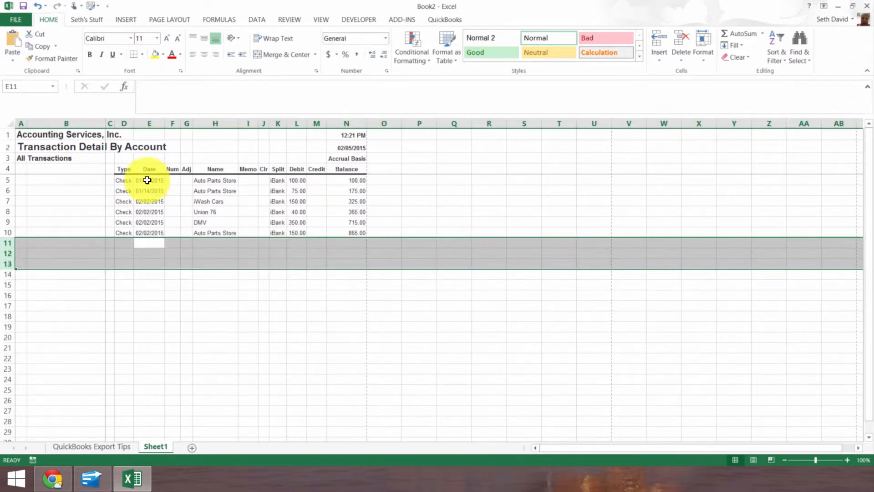
pyautogui.hotkey('ctrl', '-')
pyautogui.click(136, 168)
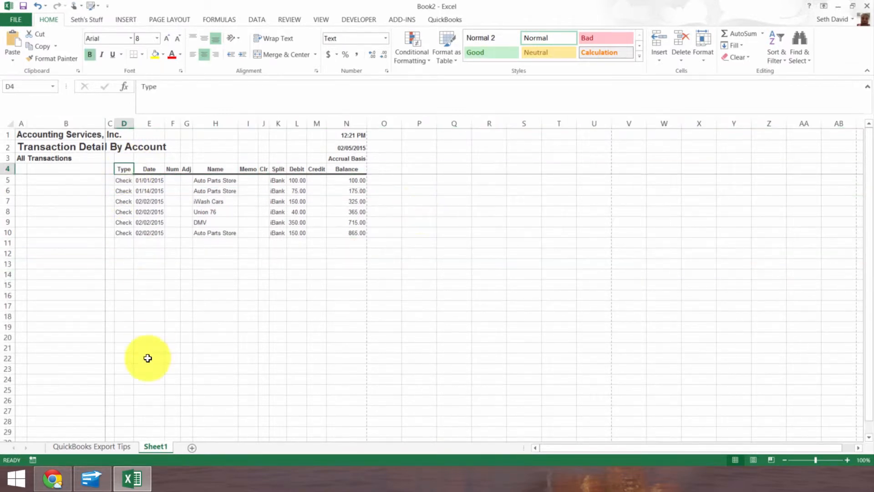
# - Return to Smartsheet and create a blank sheet named "2015 Uncategorized Expenses" in the Value, Inc. workspace
pyautogui.click(64, 474)
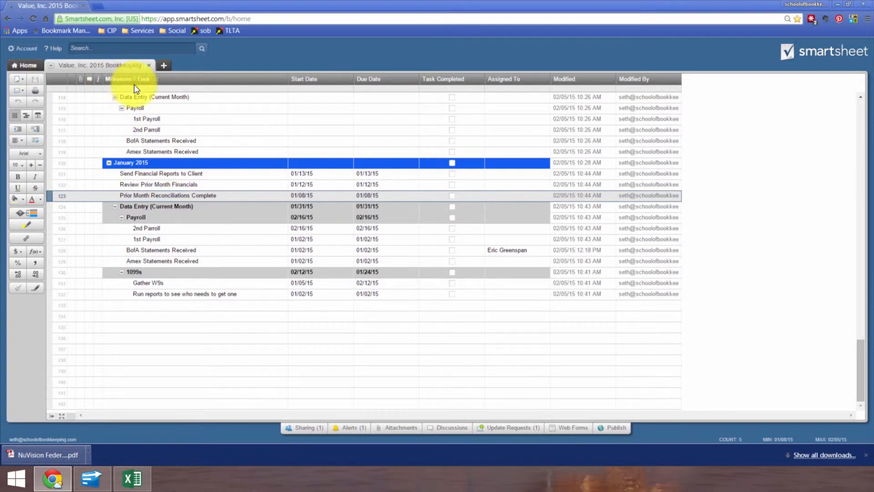
pyautogui.click(165, 78)
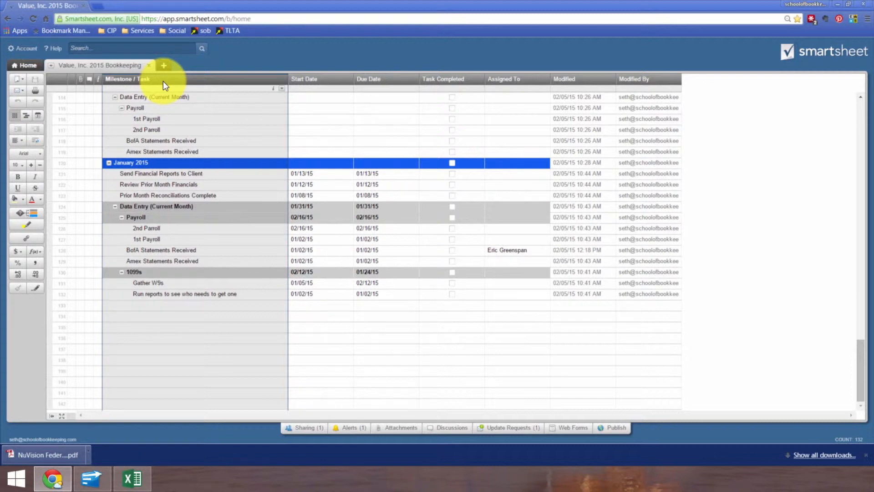
pyautogui.click(29, 66)
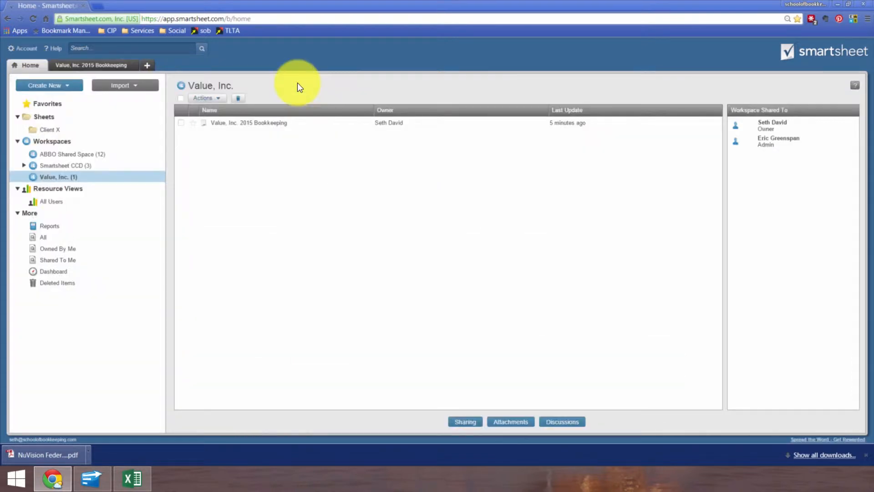
pyautogui.rightClick(305, 202)
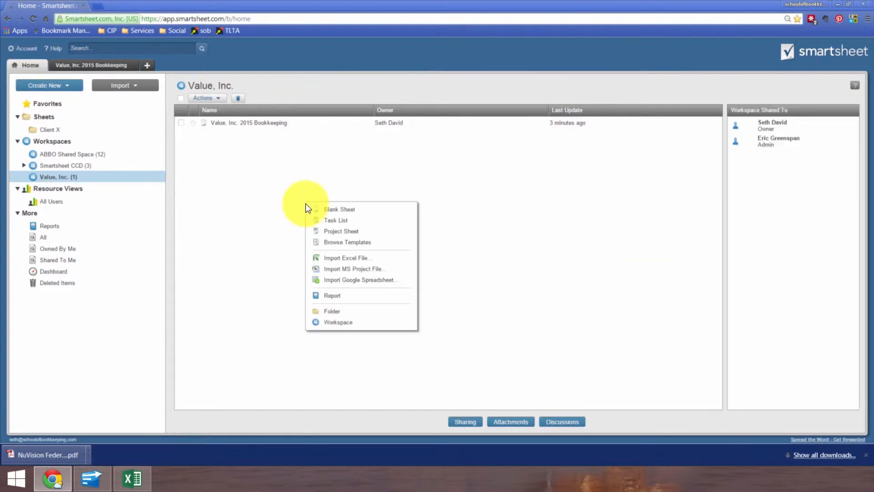
pyautogui.click(335, 213)
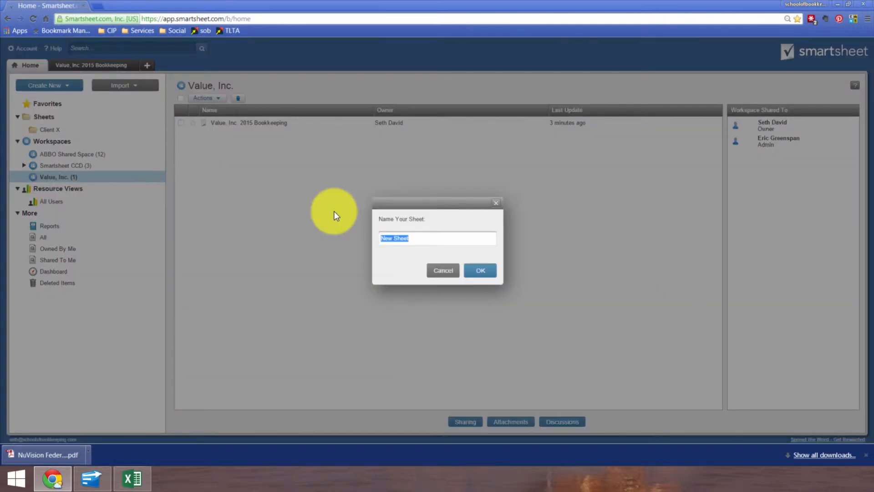
pyautogui.write('2015 Uncategorized Expenses')
pyautogui.press('Return')
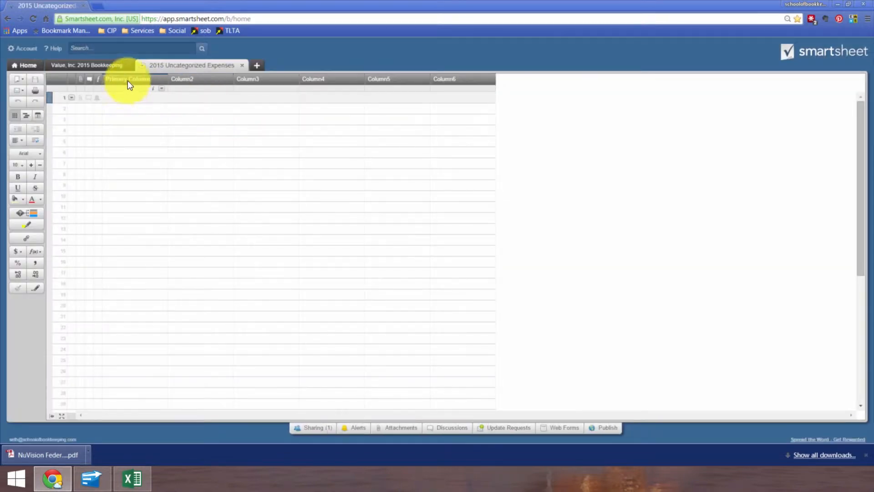
# - Switch back to the exported workbook in Excel and move the Name column in front of the Type column
pyautogui.hotkey('alt', 'Tab')
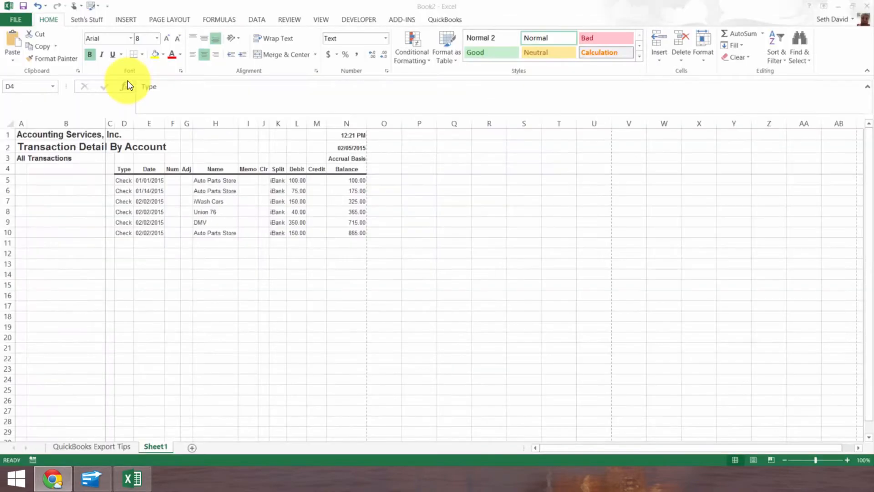
pyautogui.keyDown('shift'); pyautogui.click(123, 210); pyautogui.keyUp('shift')
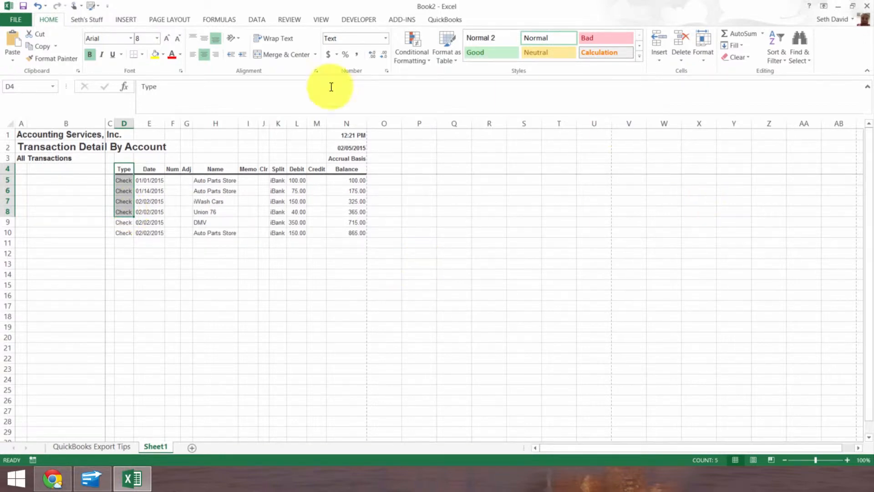
pyautogui.click(218, 133)
pyautogui.click(217, 124)
pyautogui.rightClick(219, 124)
pyautogui.click(236, 138)
pyautogui.click(124, 123)
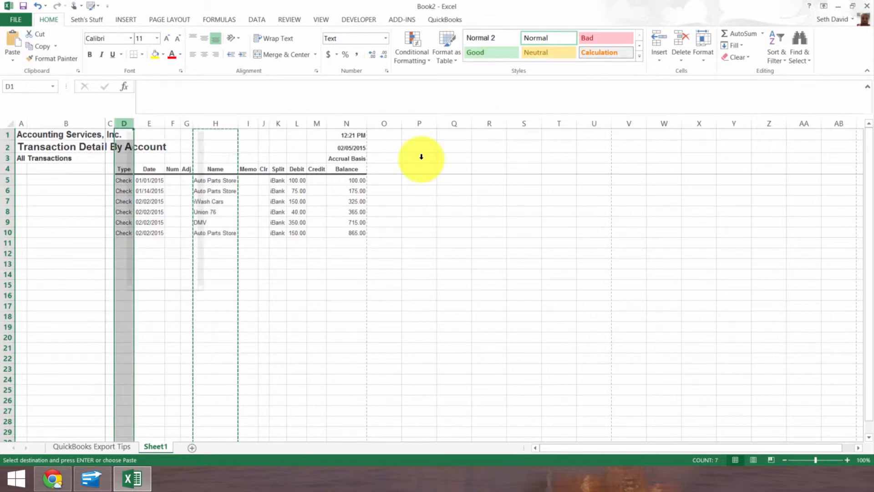
pyautogui.rightClick(125, 125)
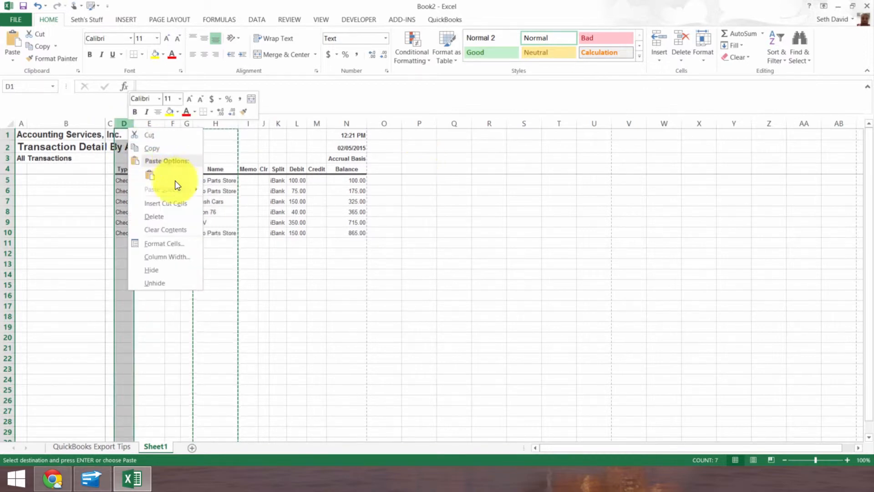
pyautogui.click(166, 204)
pyautogui.moveTo(137, 180); pyautogui.dragTo(136, 212)
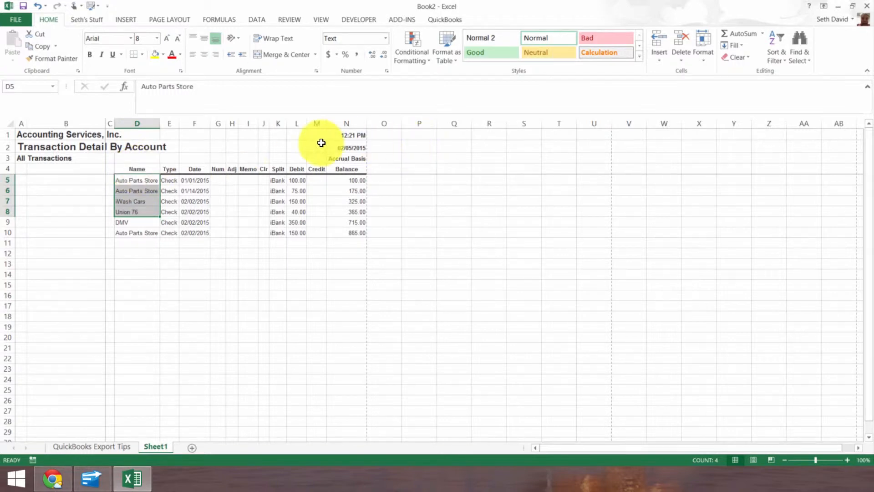
# - Delete the Credit and Balance columns from the transaction list
pyautogui.click(318, 123)
pyautogui.moveTo(369, 125)
pyautogui.mouseDown()
pyautogui.moveTo(385, 127)
pyautogui.moveTo(364, 129)
pyautogui.mouseUp()
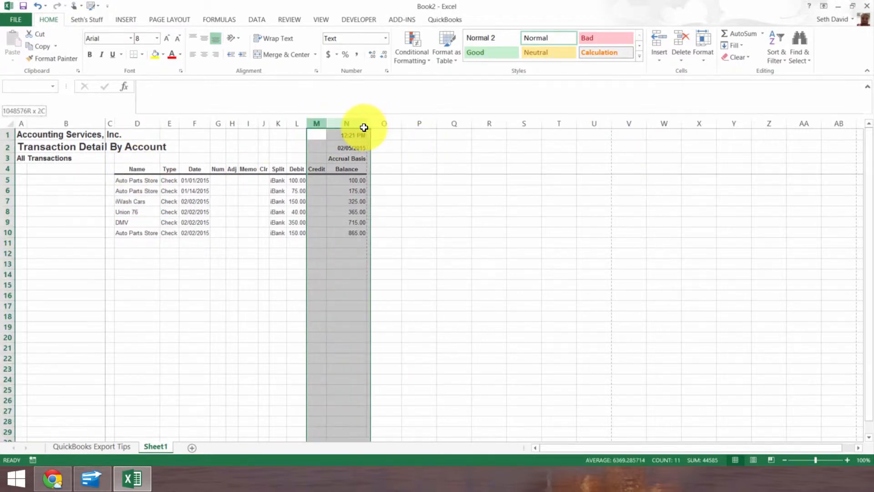
pyautogui.hotkey('ctrl', '-')
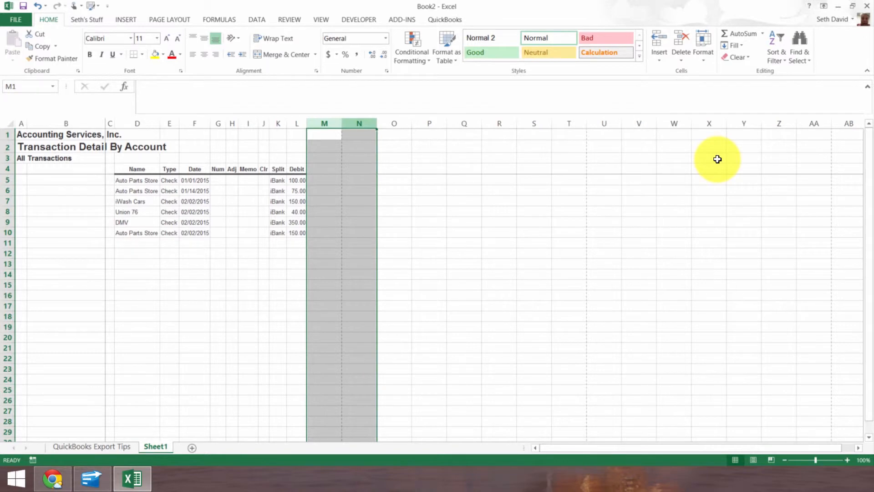
# - Delete the Adj and Clr columns from the transaction list, keeping Num and Memo
pyautogui.press('Left')
pyautogui.press('Down')
pyautogui.press('Down')
pyautogui.press('Down')
pyautogui.press('Down')
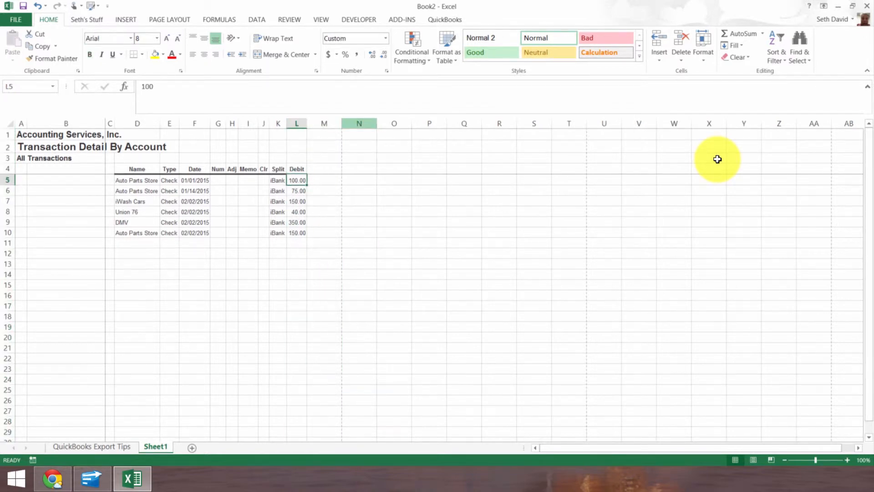
pyautogui.press('Up')
pyautogui.press('Left')
pyautogui.press('Left')
pyautogui.press('Left')
pyautogui.press('Left')
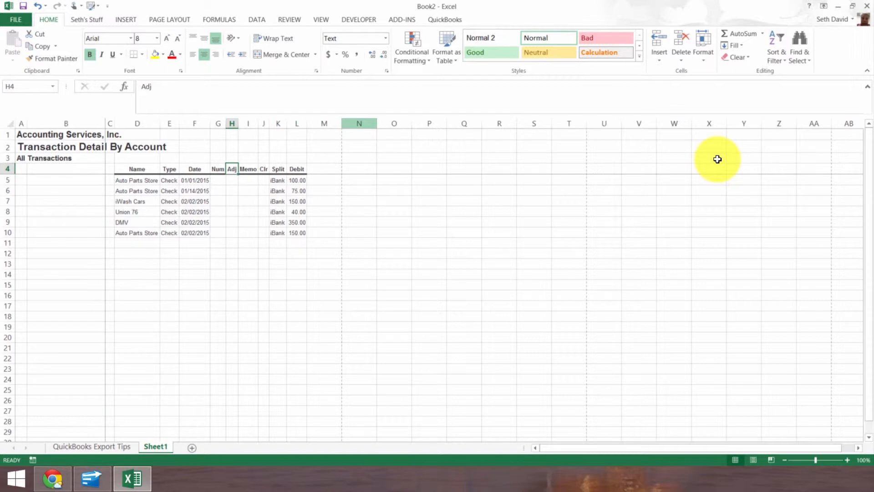
pyautogui.press('Left')
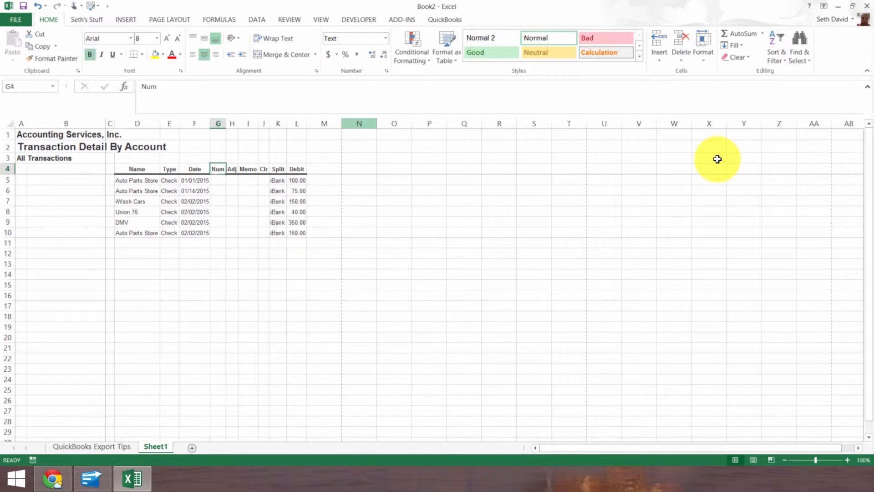
pyautogui.press('Right')
pyautogui.hotkey('ctrl', 'space')
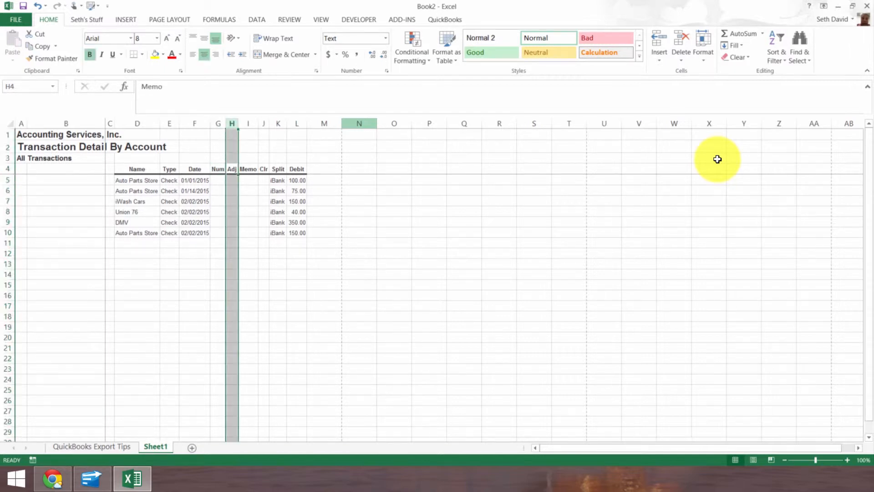
pyautogui.hotkey('ctrl', '-')
pyautogui.press('Right')
pyautogui.hotkey('ctrl', 'space')
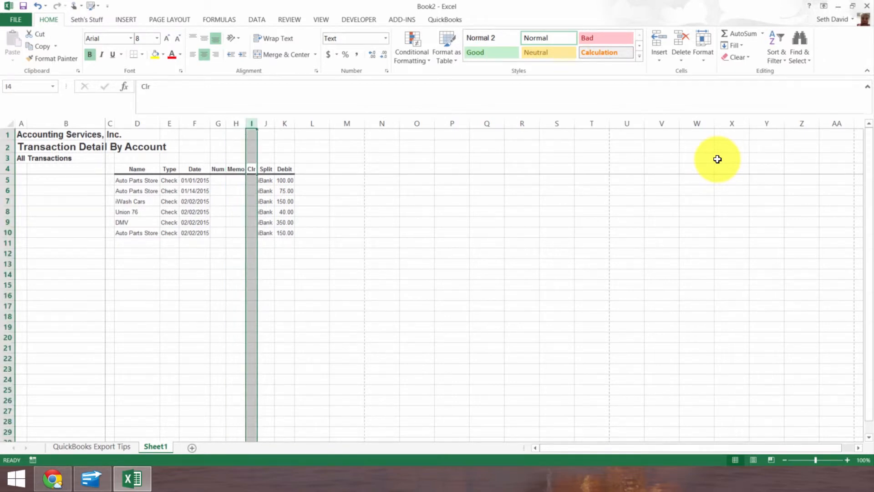
pyautogui.hotkey('ctrl', '-')
# - Replace the Split column's header with "Paid From Account"
pyautogui.hotkey('shift', 'BackSpace')
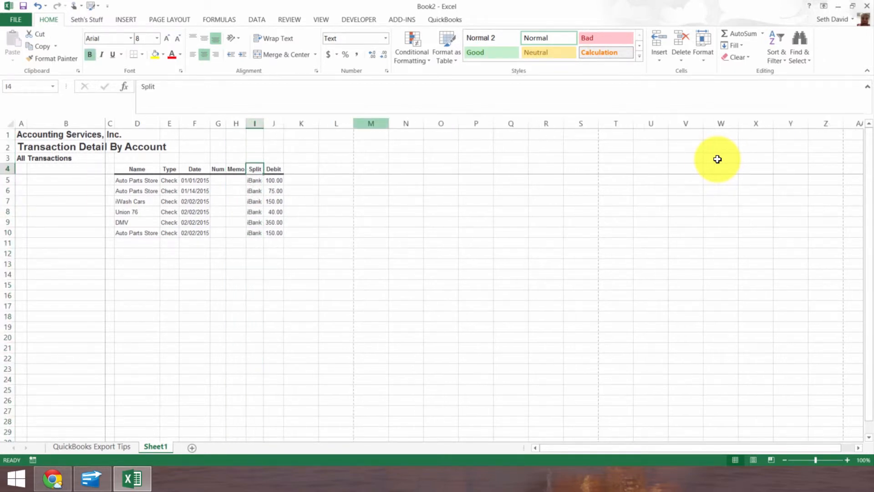
pyautogui.write('A')
pyautogui.write('Paid From Accout')
pyautogui.press('Tab')
pyautogui.hotkey('shift', 'Tab')
pyautogui.write('Pa')
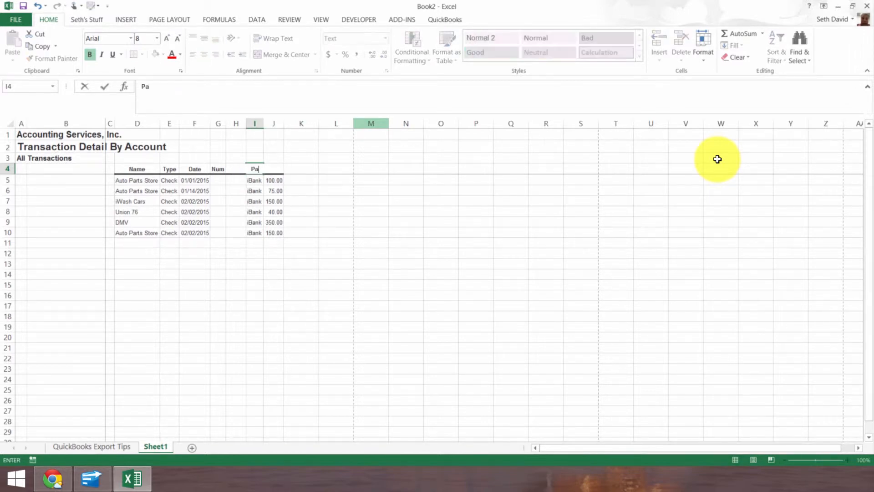
pyautogui.write('id From Account')
pyautogui.press('Return')
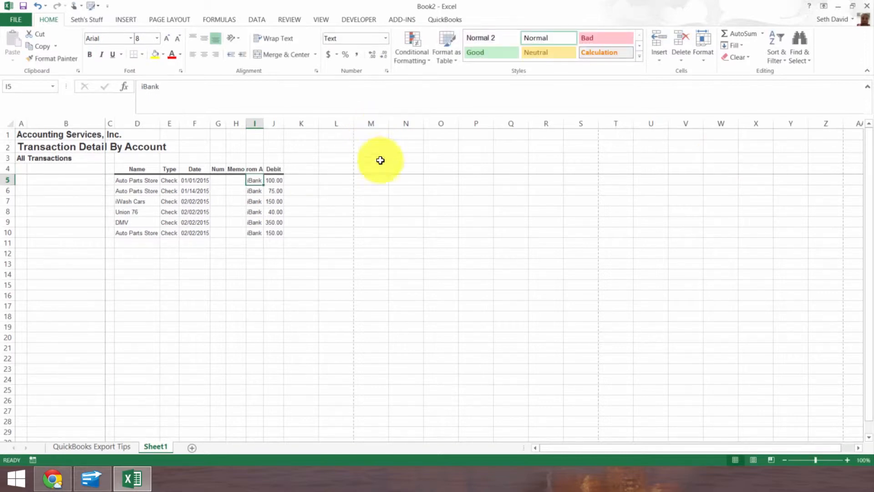
# - Widen the Paid From Account column to fit its header
pyautogui.doubleClick(263, 123)
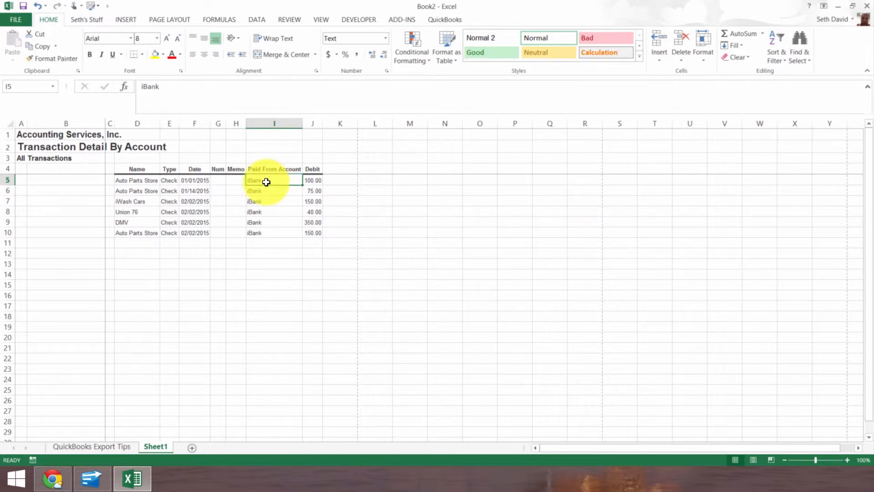
pyautogui.click(265, 242)
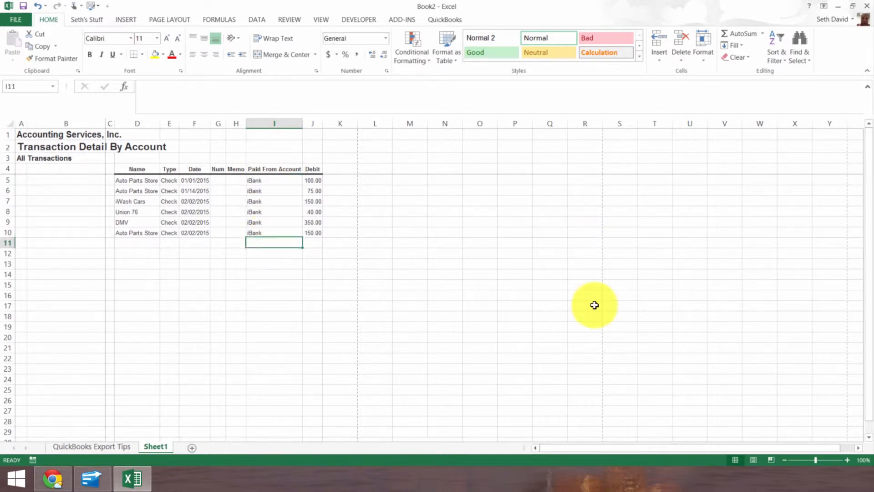
pyautogui.click(280, 182)
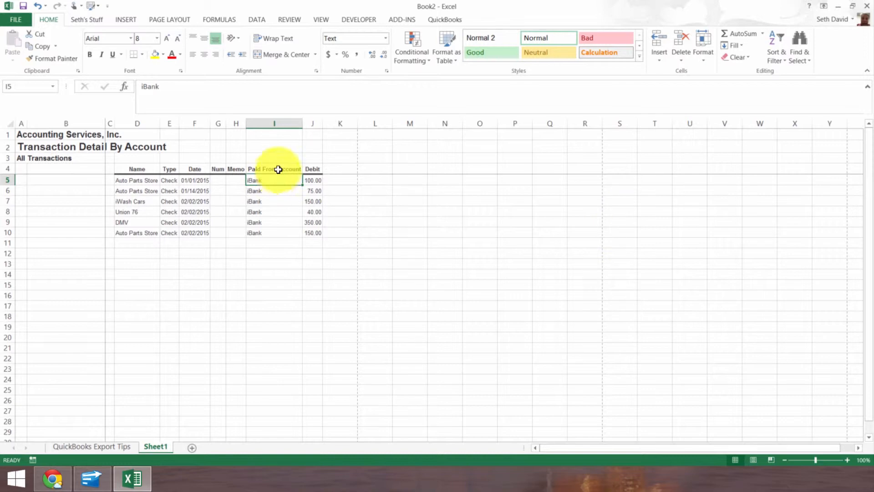
pyautogui.moveTo(277, 185); pyautogui.dragTo(275, 233)
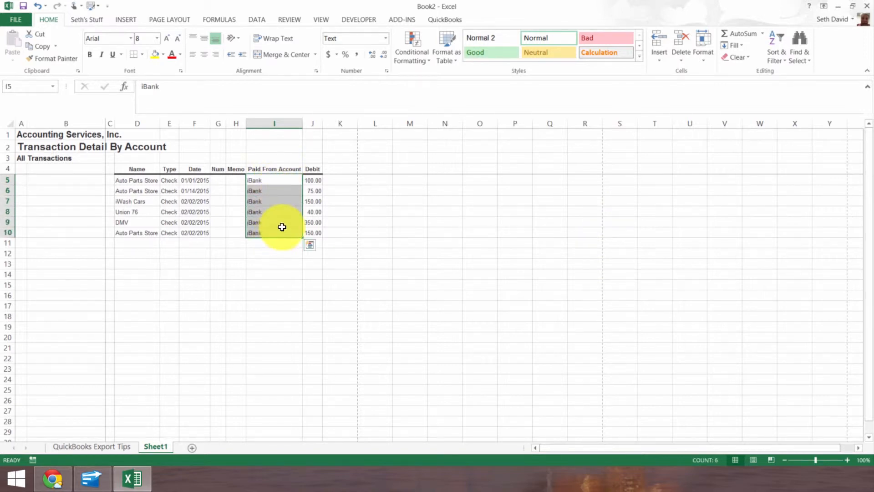
# - Copy the transaction list with its headers from Excel, switch to Smartsheet and paste it at the first cell of 2015 Uncategorized Expenses
pyautogui.moveTo(152, 172); pyautogui.dragTo(307, 235)
pyautogui.hotkey('ctrl', 'c')
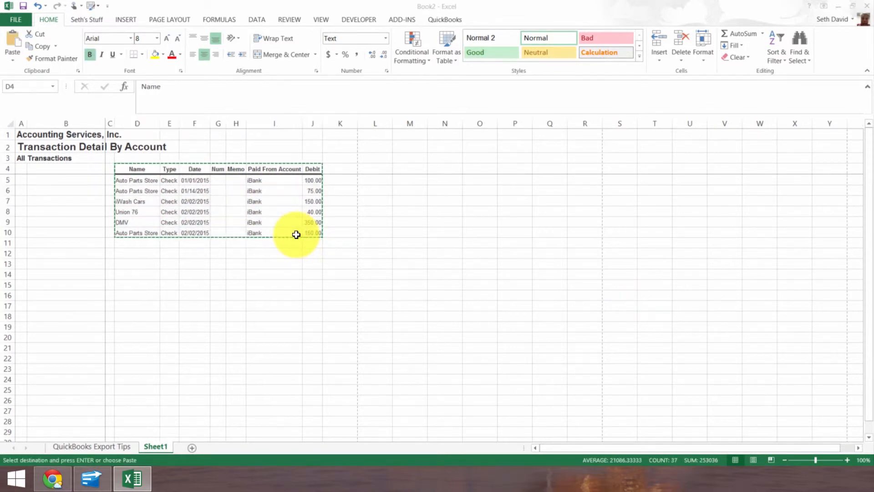
pyautogui.hotkey('alt', 'Tab')
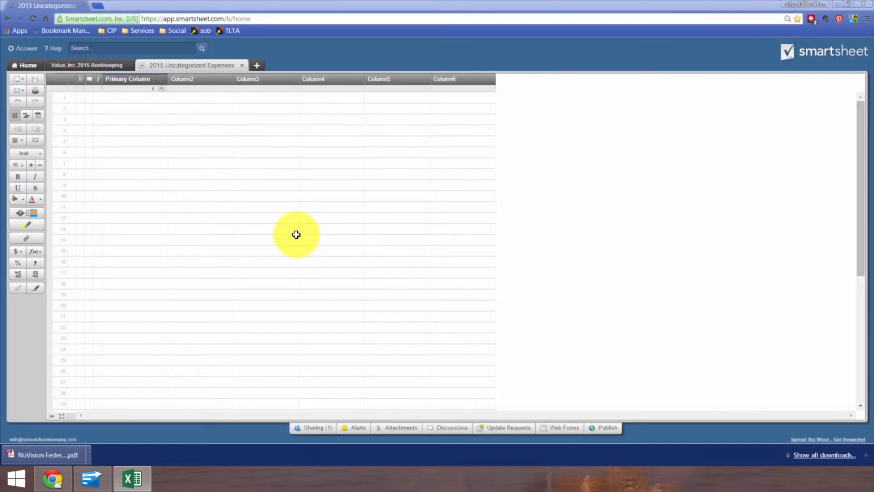
pyautogui.click(139, 98)
pyautogui.hotkey('ctrl', 'v')
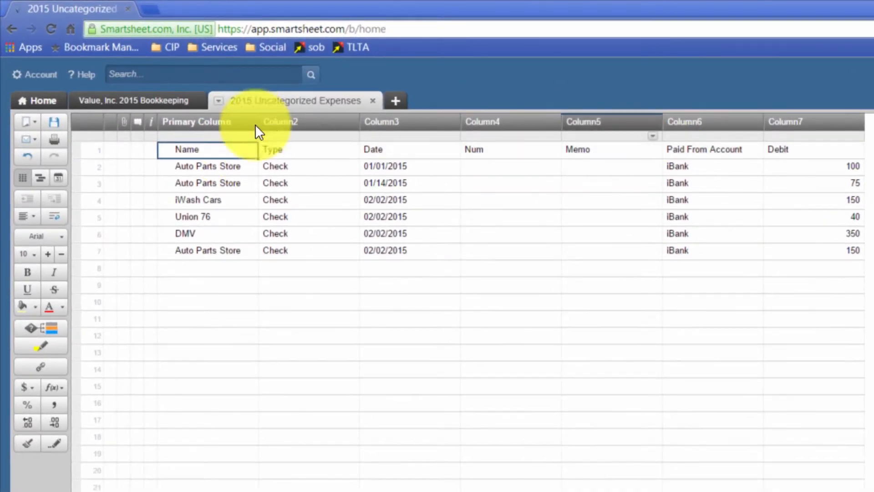
# - Rename the primary column to Name and Column2 to Type
pyautogui.doubleClick(195, 120)
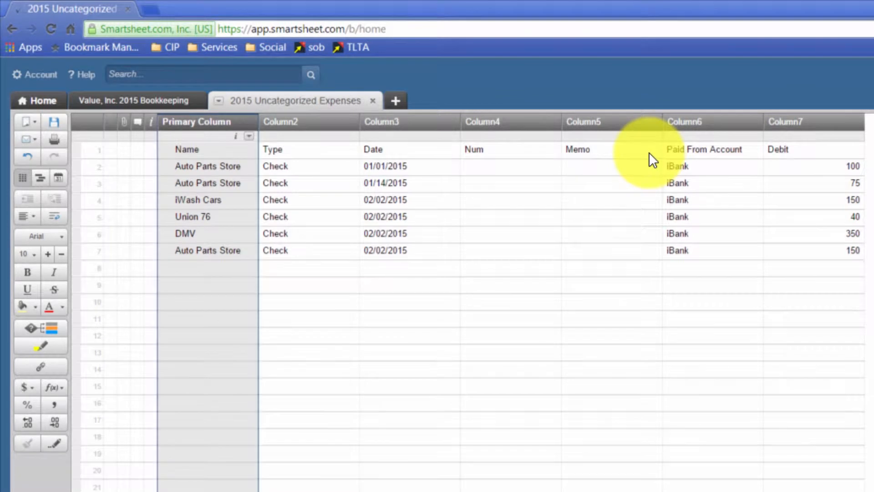
pyautogui.write('Na')
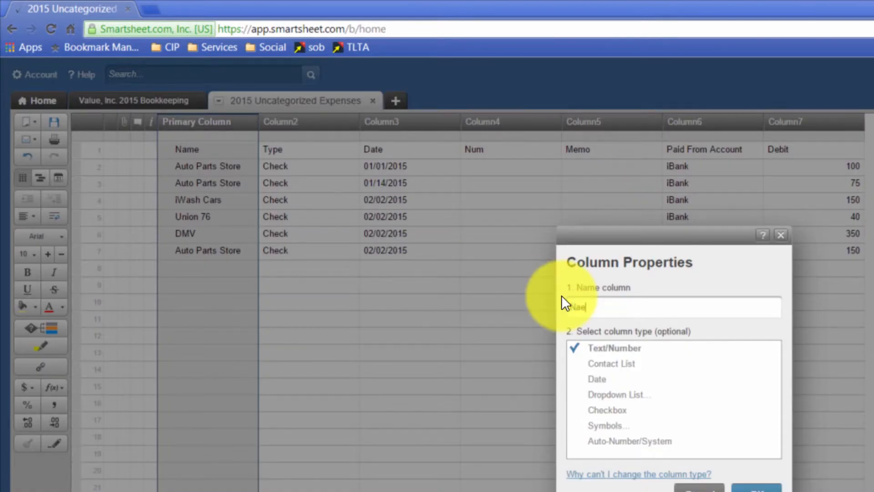
pyautogui.write('me')
pyautogui.press('Return')
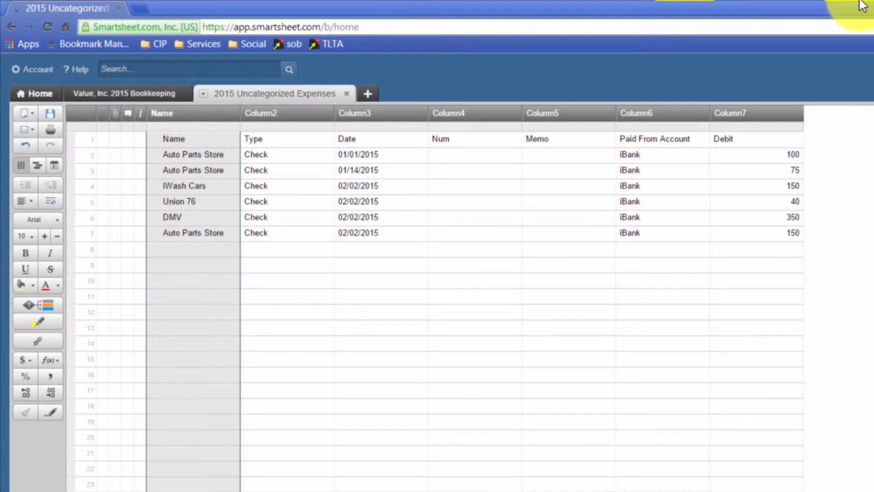
pyautogui.click(269, 127)
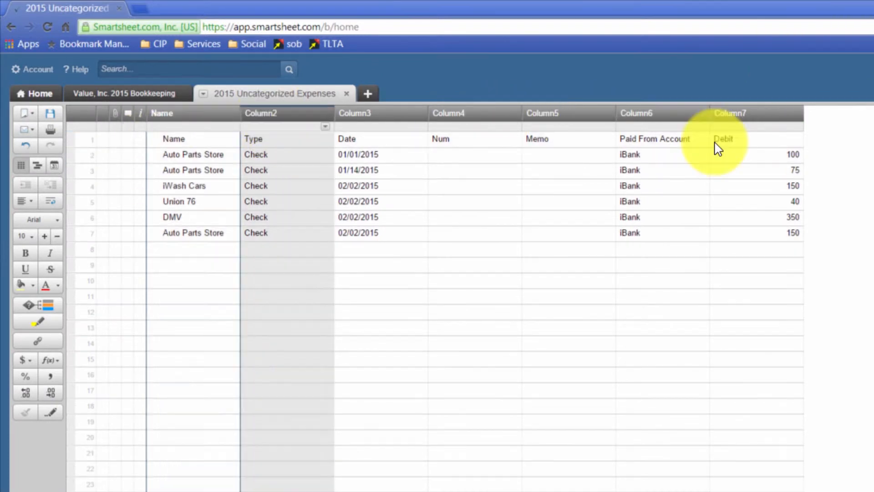
pyautogui.write('Type')
pyautogui.press('Return')
# - Rename Column3 to Date and set its column type to Date
pyautogui.click(359, 113)
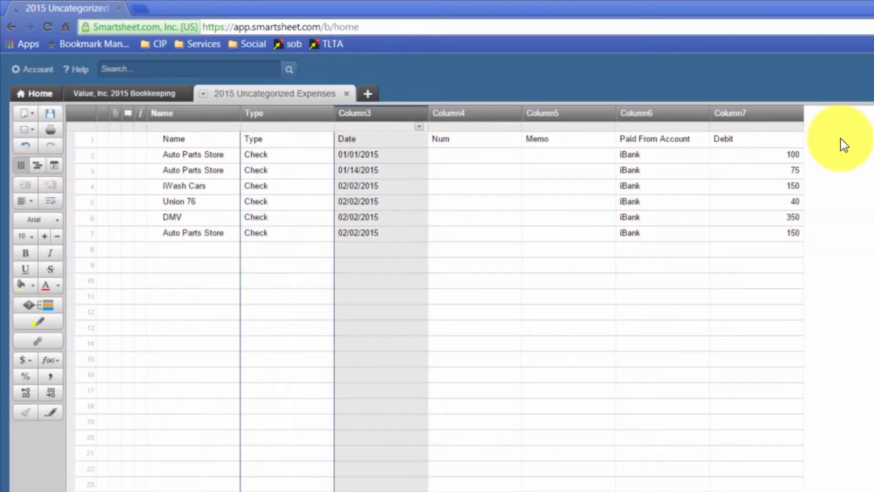
pyautogui.write('Date')
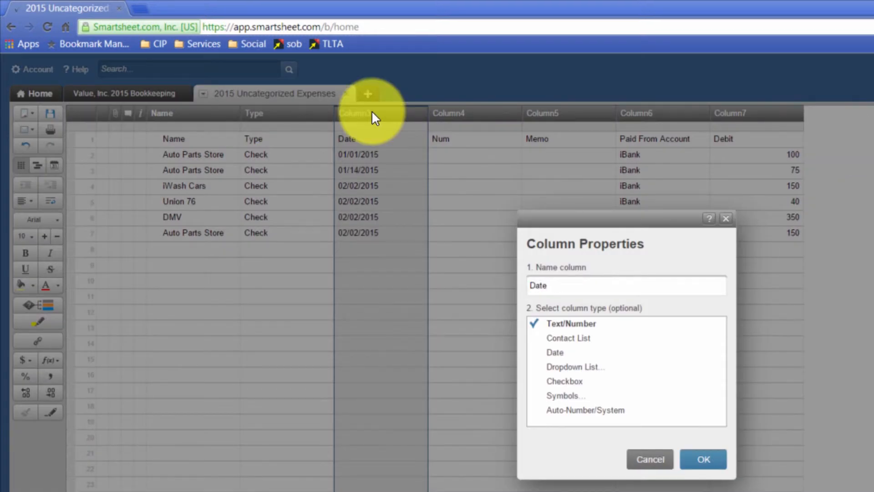
pyautogui.click(573, 366)
pyautogui.click(556, 352)
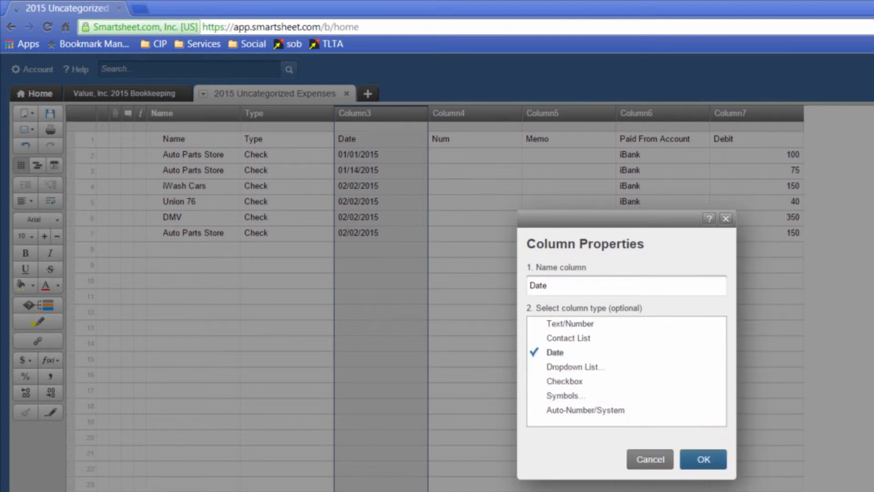
pyautogui.click(704, 459)
# - Rename Column4 to Number and Column5 to Memo
pyautogui.doubleClick(447, 112)
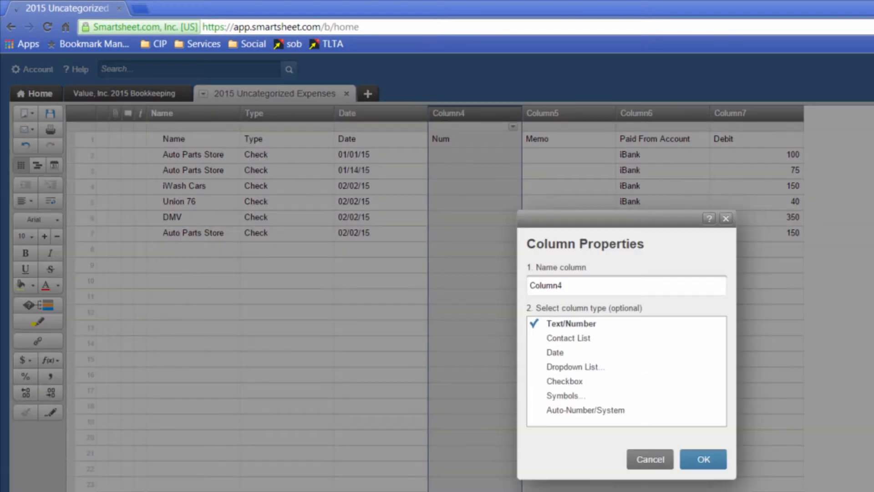
pyautogui.write('Number')
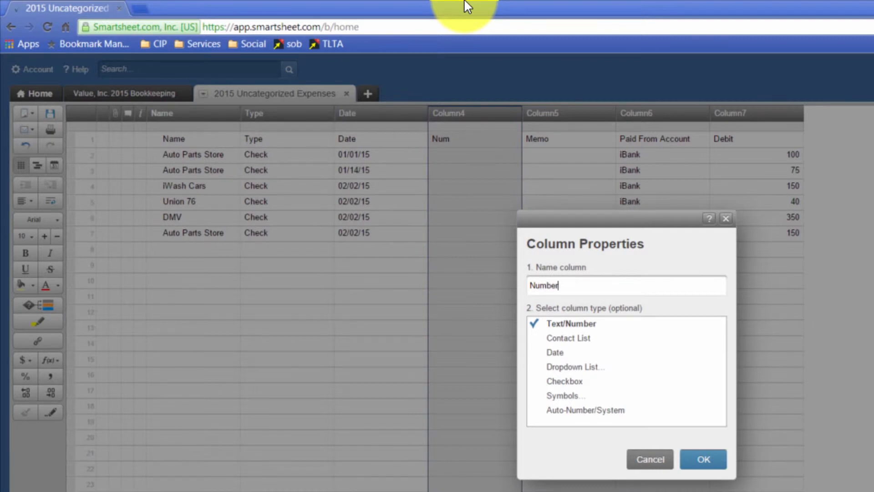
pyautogui.press('Return')
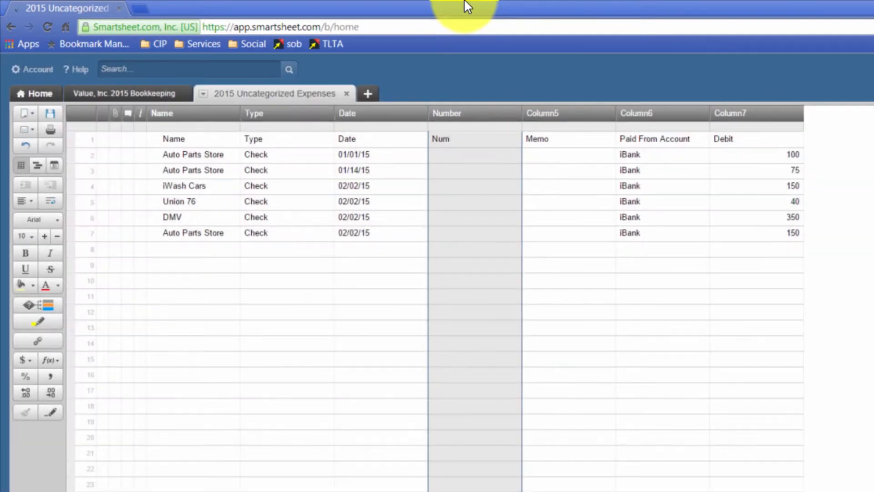
pyautogui.doubleClick(554, 112)
pyautogui.write('Memo')
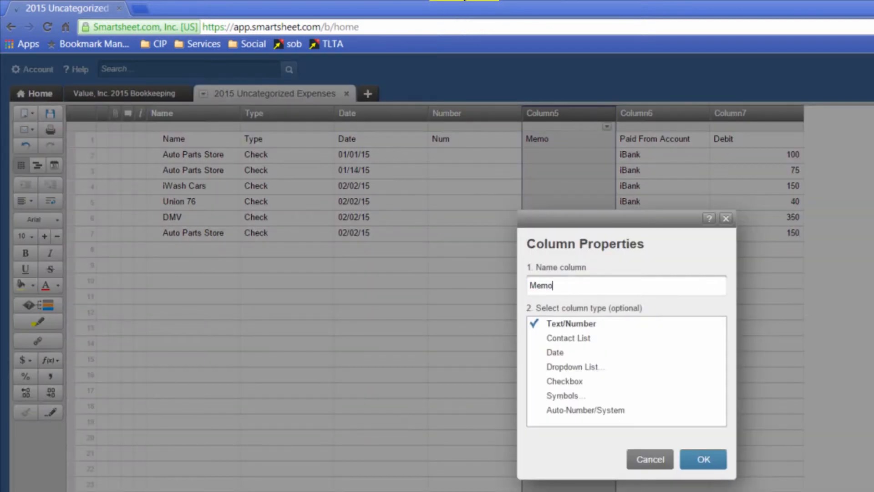
pyautogui.press('Return')
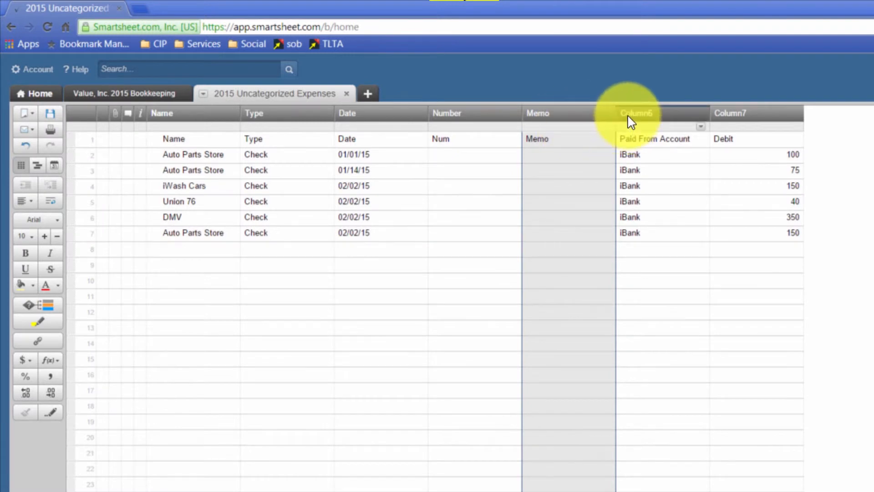
# - Copy the text "Paid From Account" from the first row and use it as Column6's name
pyautogui.click(643, 144)
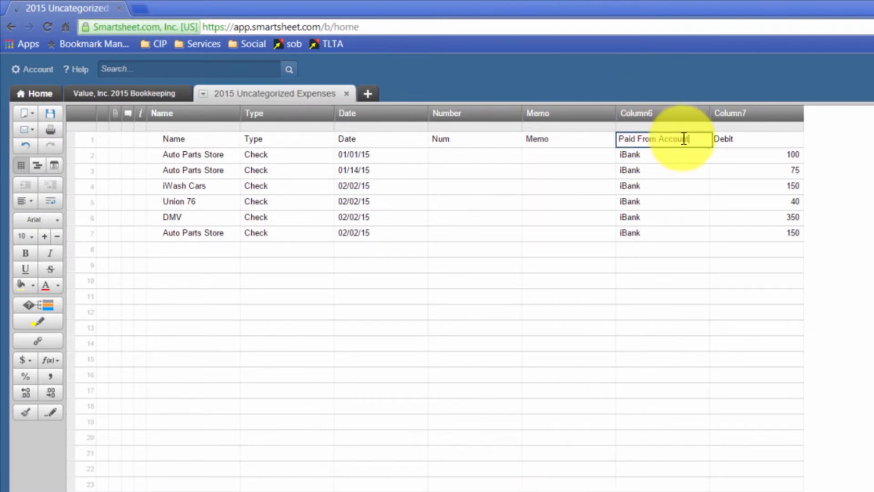
pyautogui.doubleClick(613, 140)
pyautogui.hotkey('ctrl', 'c')
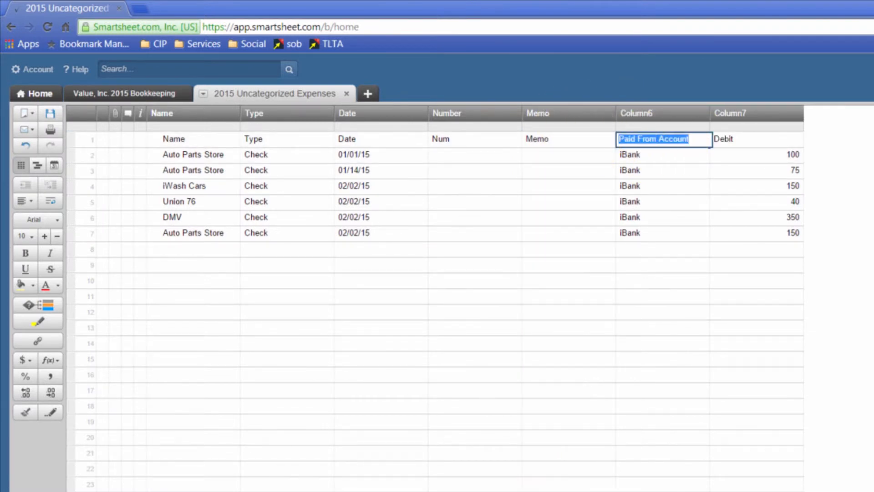
pyautogui.doubleClick(633, 114)
pyautogui.hotkey('ctrl', 'v')
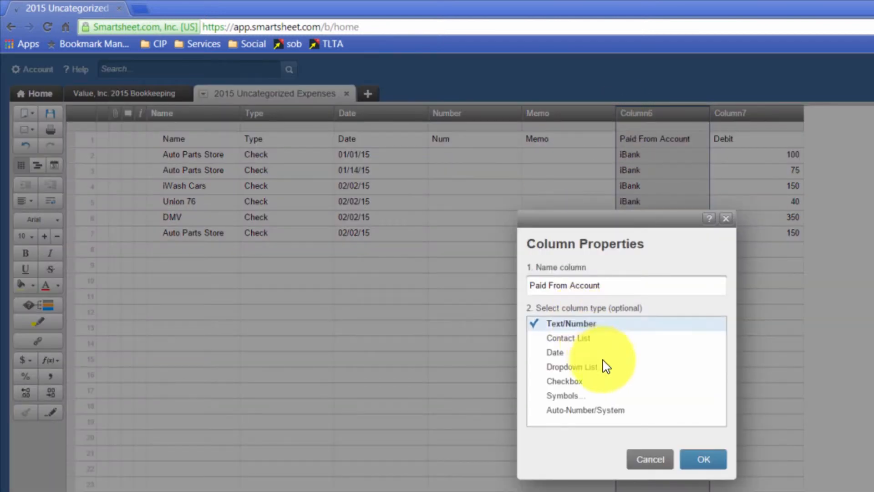
pyautogui.click(704, 459)
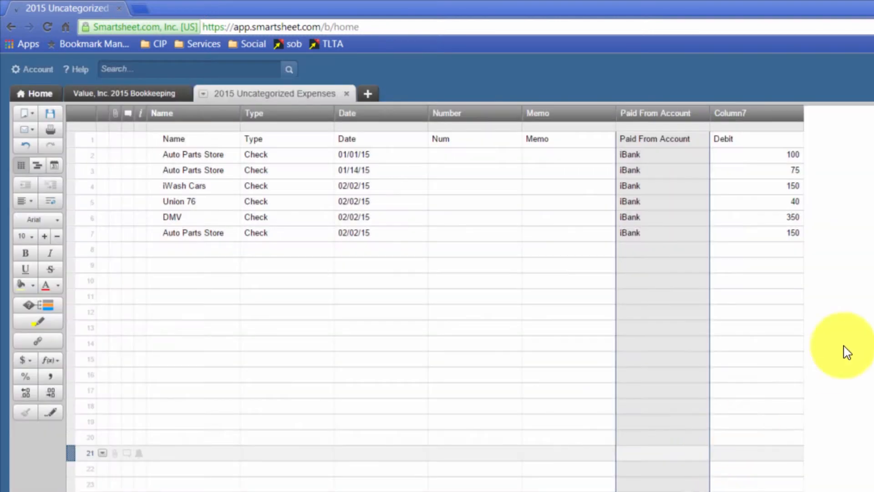
# - Rename Column7 to Amount
pyautogui.click(752, 119)
pyautogui.doubleClick(752, 114)
pyautogui.write('Amout')
pyautogui.press('Return')
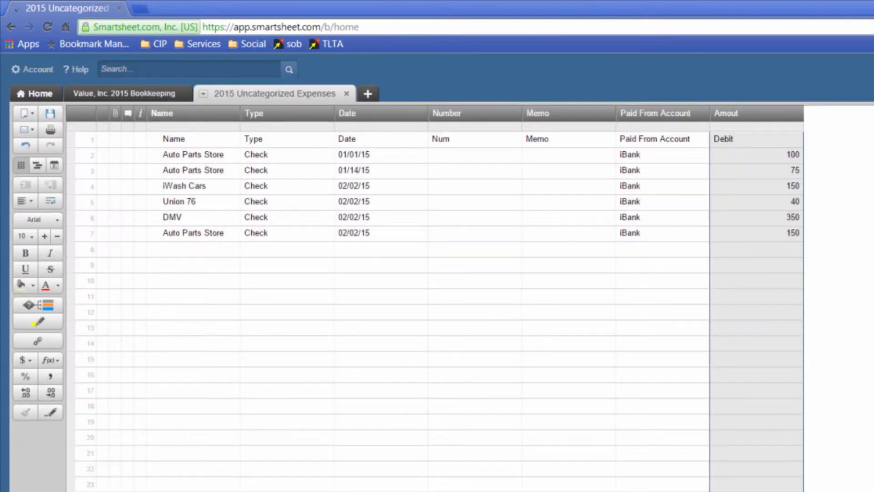
pyautogui.doubleClick(752, 114)
pyautogui.write('Amount')
pyautogui.press('Return')
# - Delete the pasted header row and insert a Text/Number column named Comments after the Amount column
pyautogui.click(753, 139)
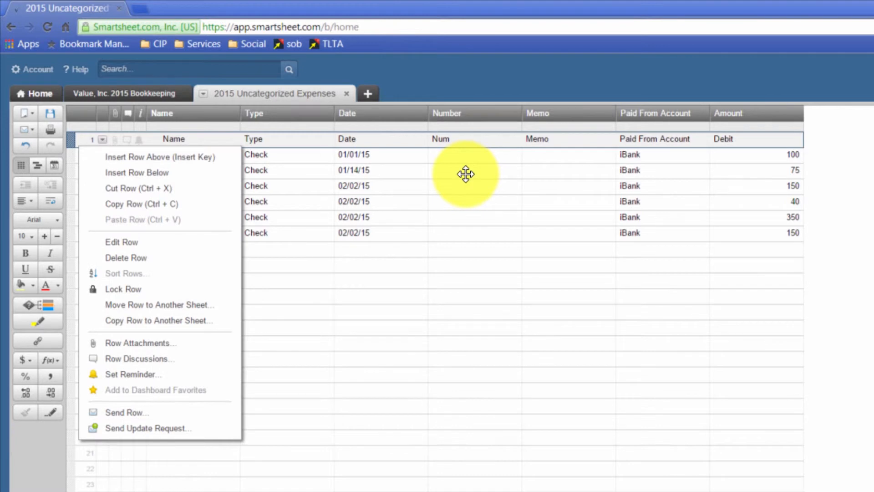
pyautogui.click(120, 258)
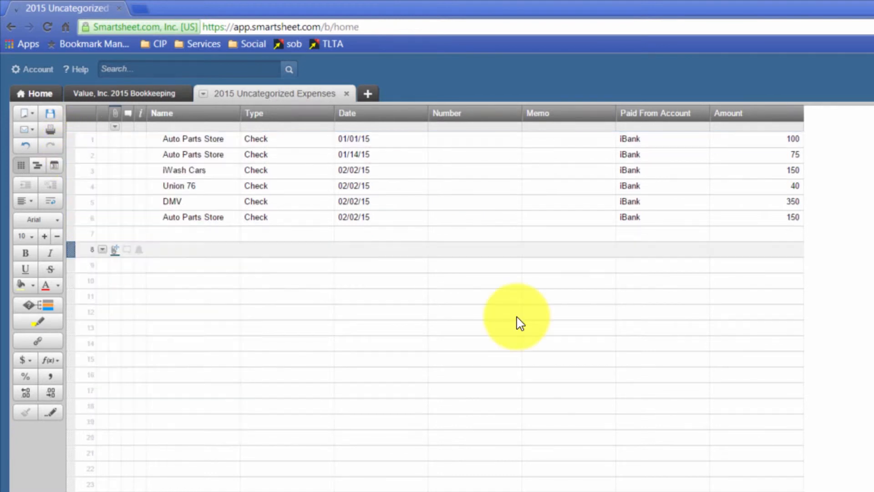
pyautogui.click(796, 113)
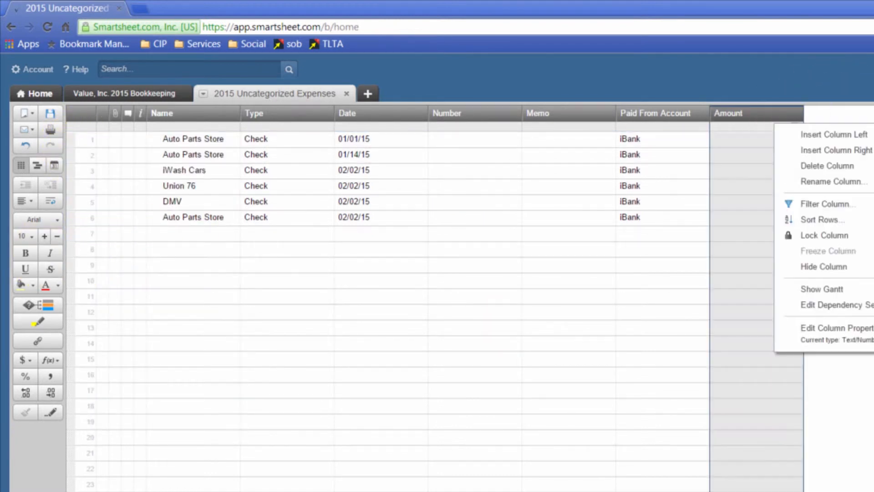
pyautogui.click(828, 150)
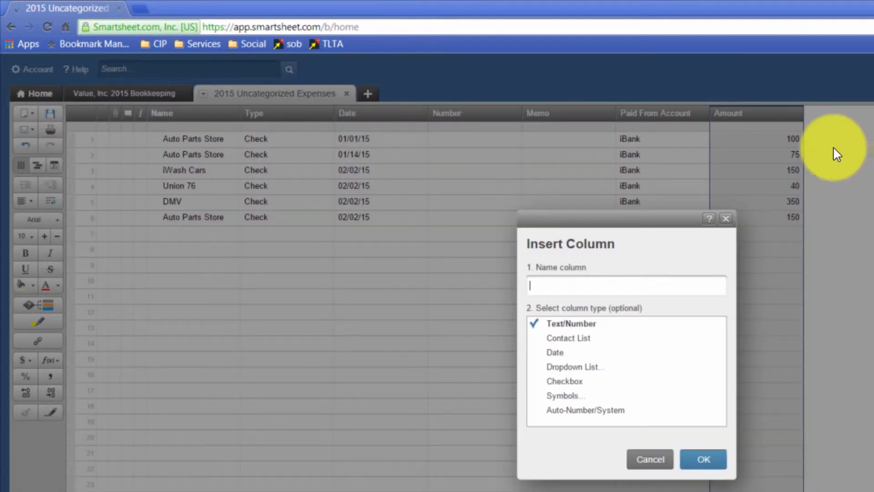
pyautogui.write('Comments')
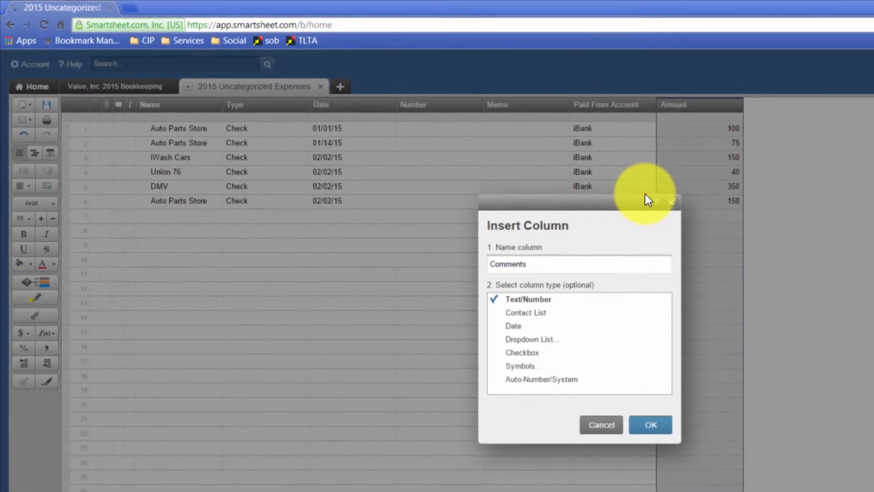
pyautogui.press('Return')
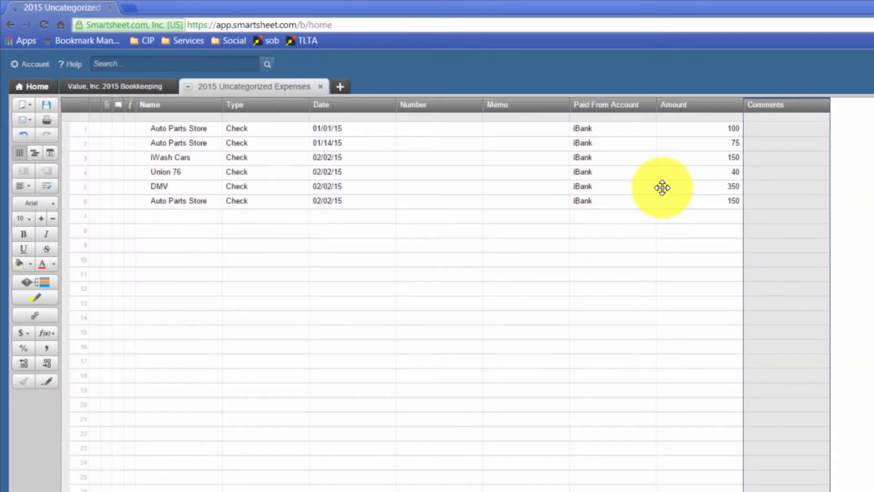
# - Fill the Comments cells of rows 1 to 6 with light yellow
pyautogui.click(787, 129)
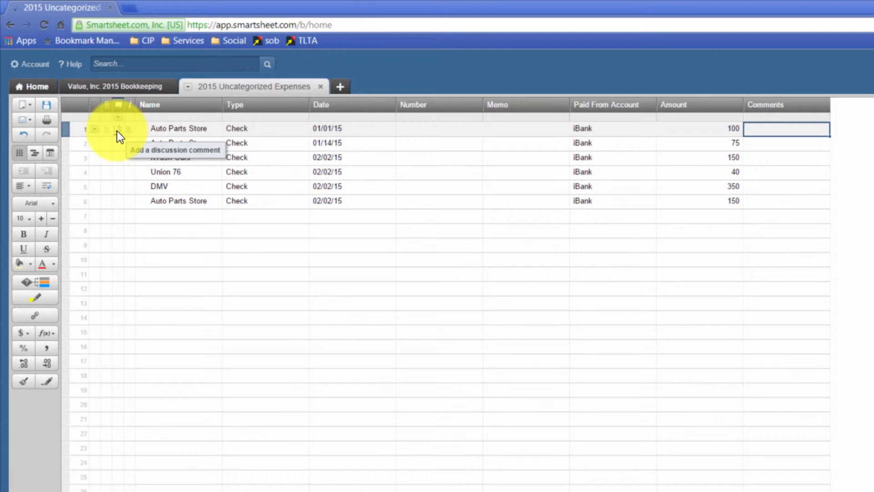
pyautogui.moveTo(774, 131); pyautogui.dragTo(774, 203)
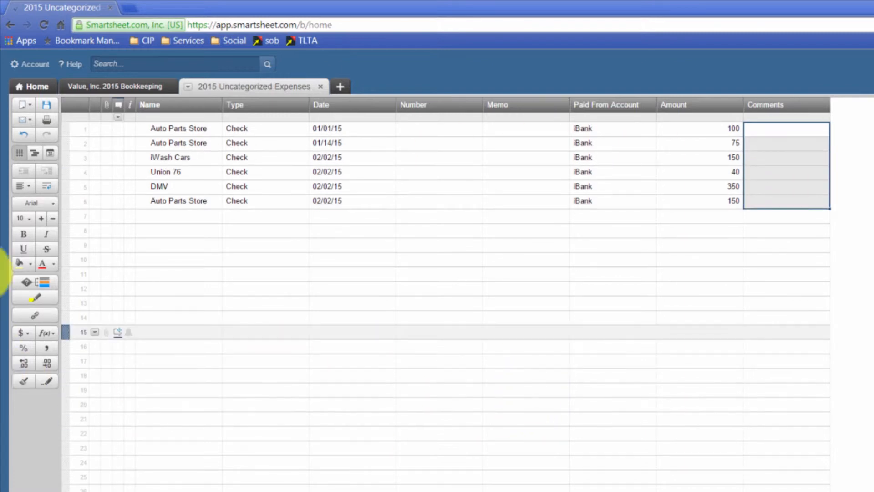
pyautogui.click(20, 264)
pyautogui.click(54, 263)
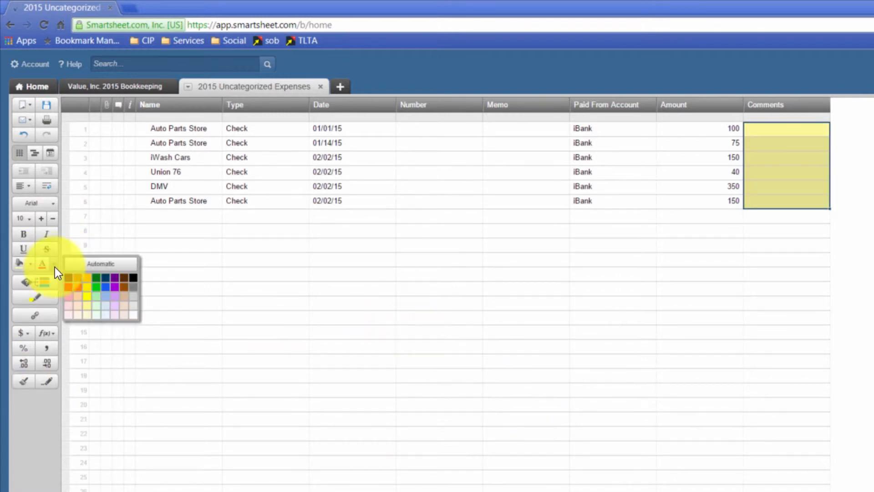
pyautogui.click(795, 132)
# - Format the Amount values in rows 1 to 6 as United States, Dollar (USD) currency
pyautogui.moveTo(711, 128); pyautogui.dragTo(727, 204)
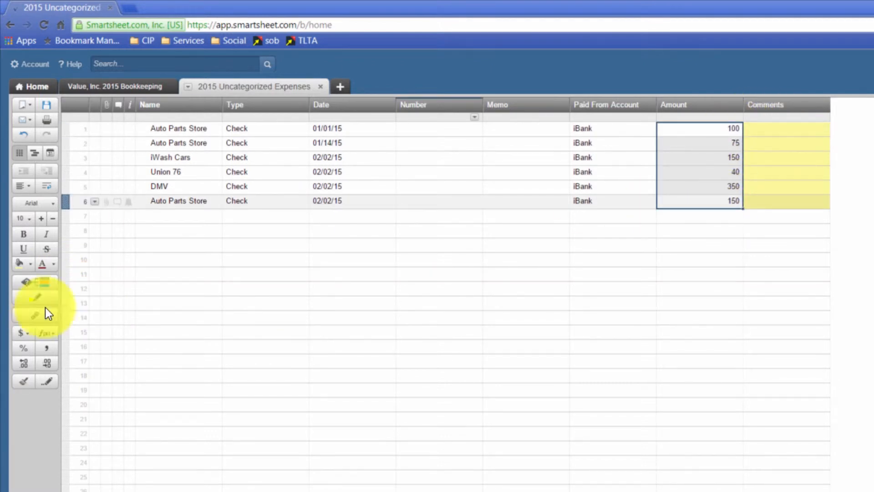
pyautogui.click(14, 332)
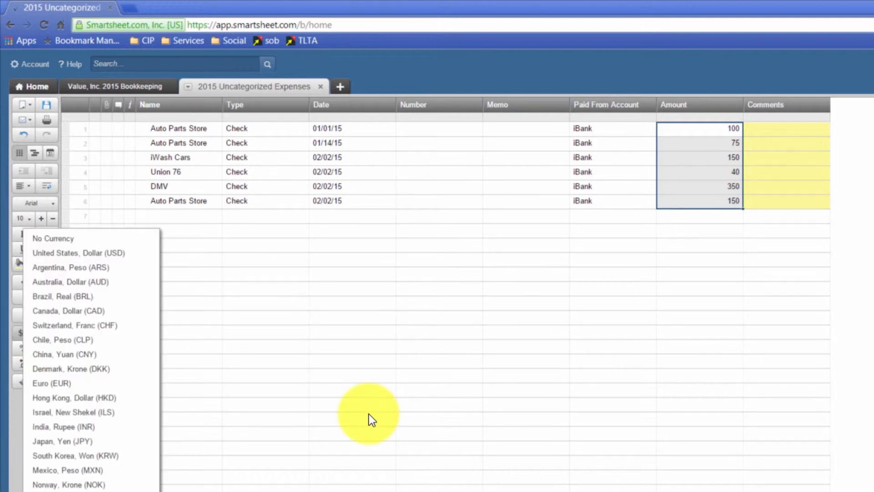
pyautogui.click(78, 256)
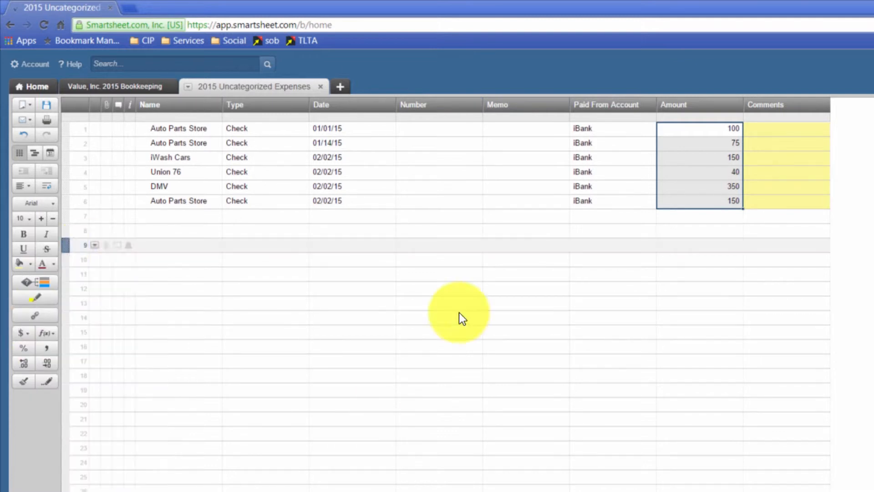
# - Enter "Comment here and let me know what these are for (you can delete this comment)" in row 1's Comments cell and fit the column width
pyautogui.click(783, 131)
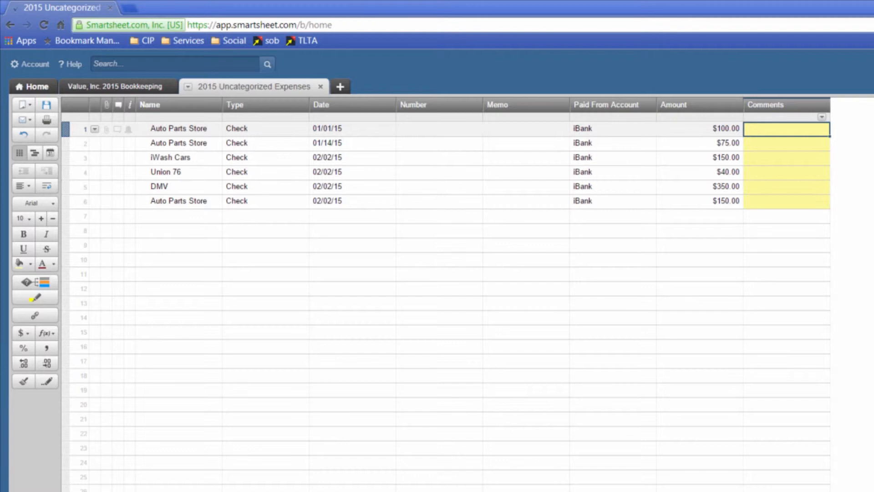
pyautogui.write('Comment here and')
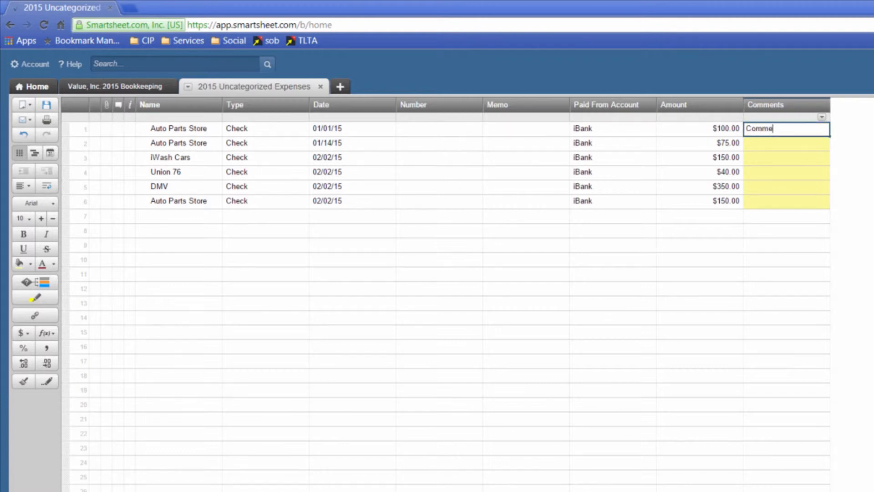
pyautogui.write(' let m')
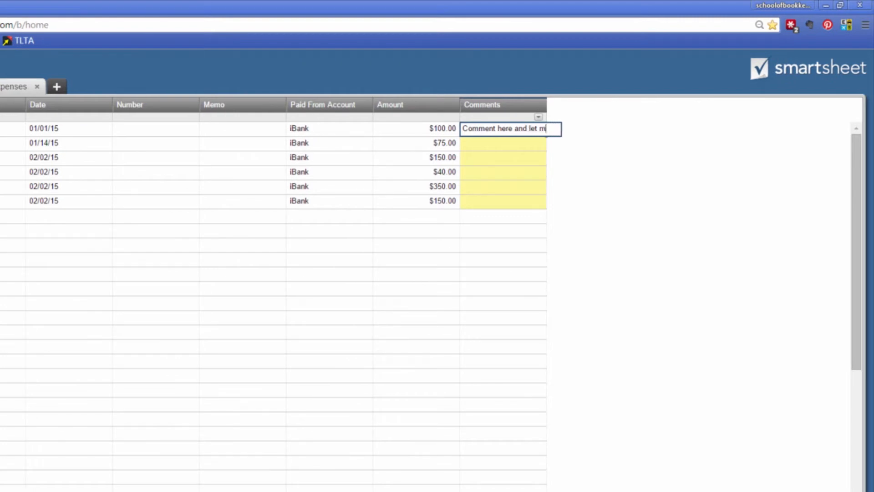
pyautogui.write('e know what these are f')
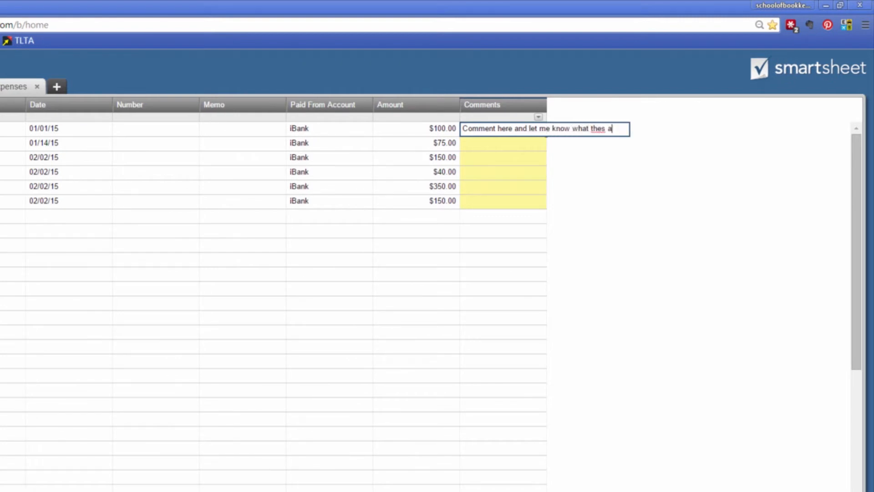
pyautogui.write('or ')
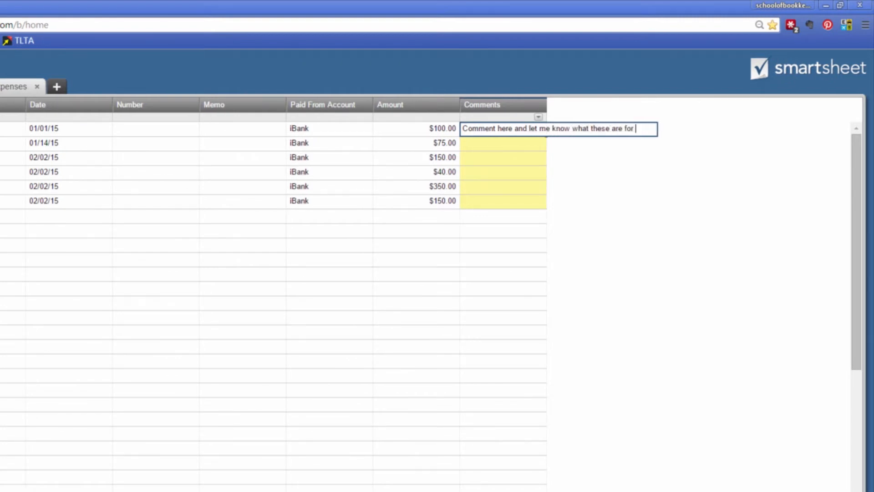
pyautogui.write('(you can d')
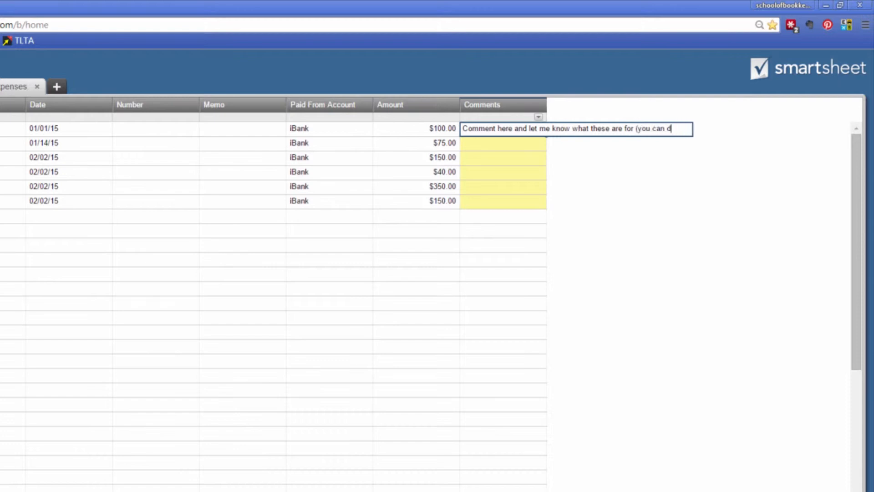
pyautogui.write('elete this comment')
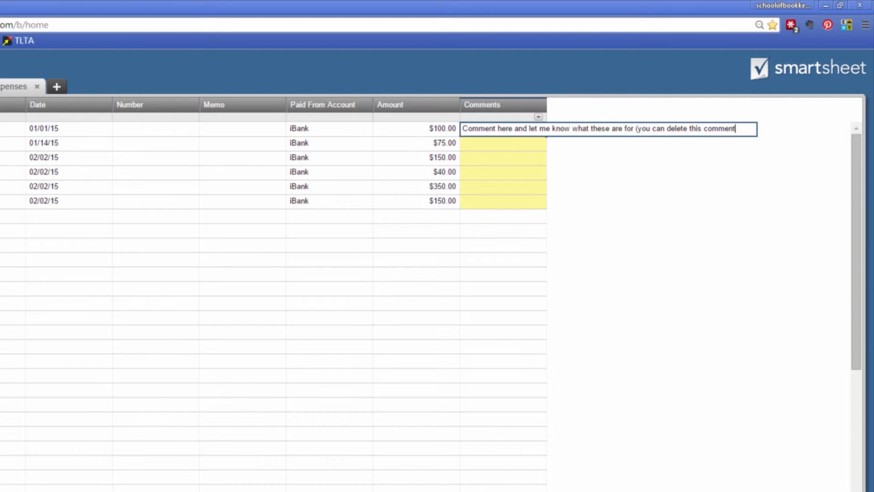
pyautogui.write(')')
pyautogui.press('Return')
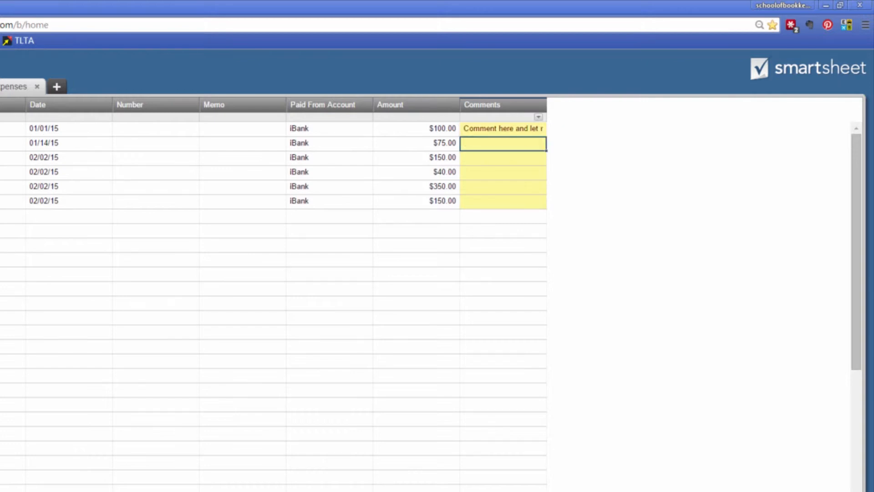
pyautogui.doubleClick(546, 105)
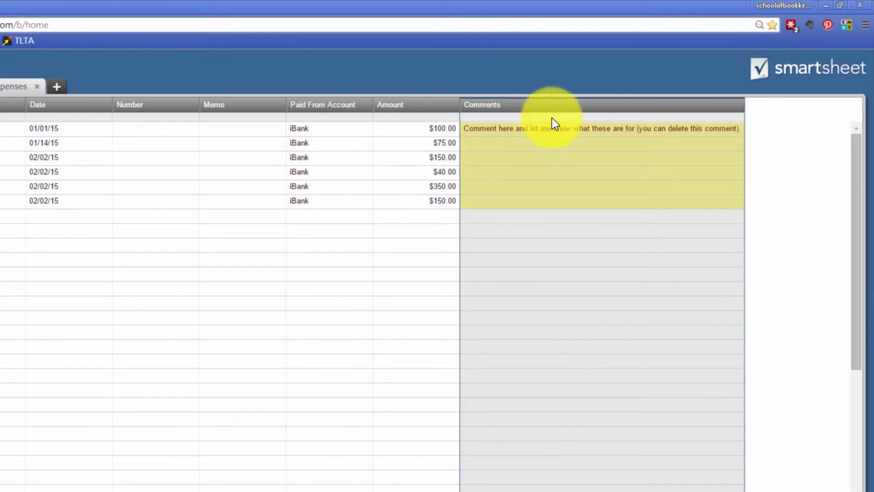
pyautogui.click(561, 129)
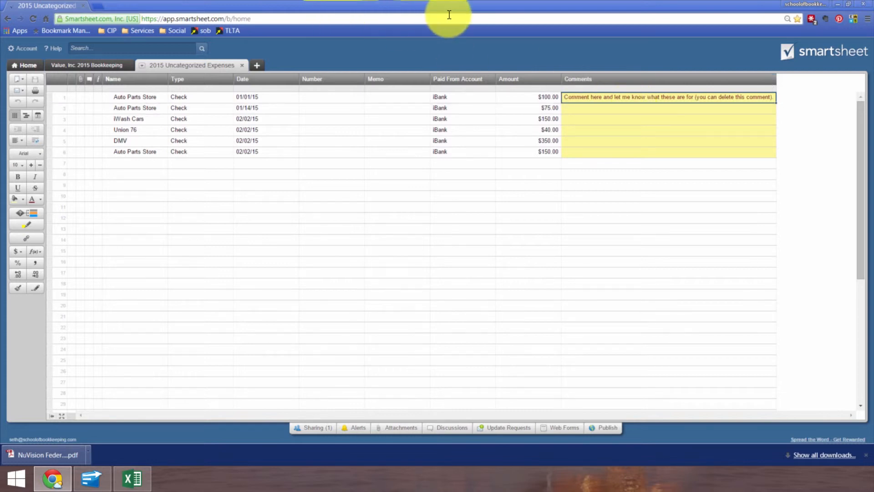
pyautogui.click(109, 64)
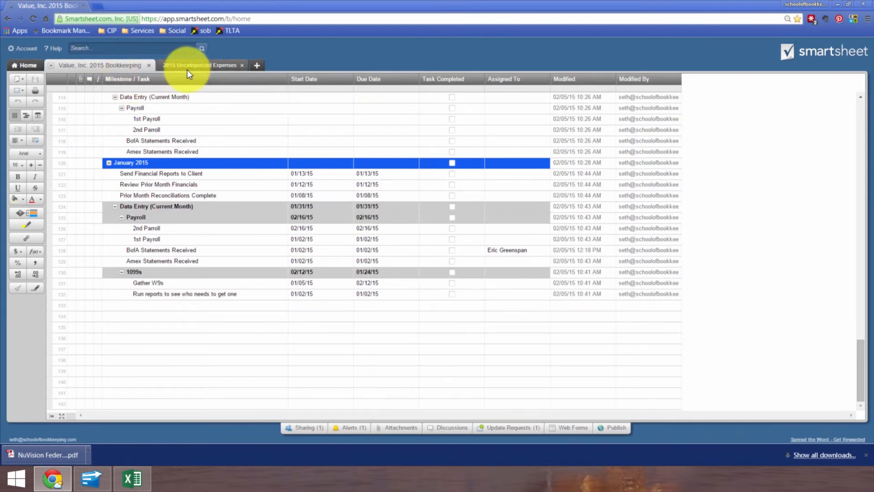
pyautogui.click(193, 65)
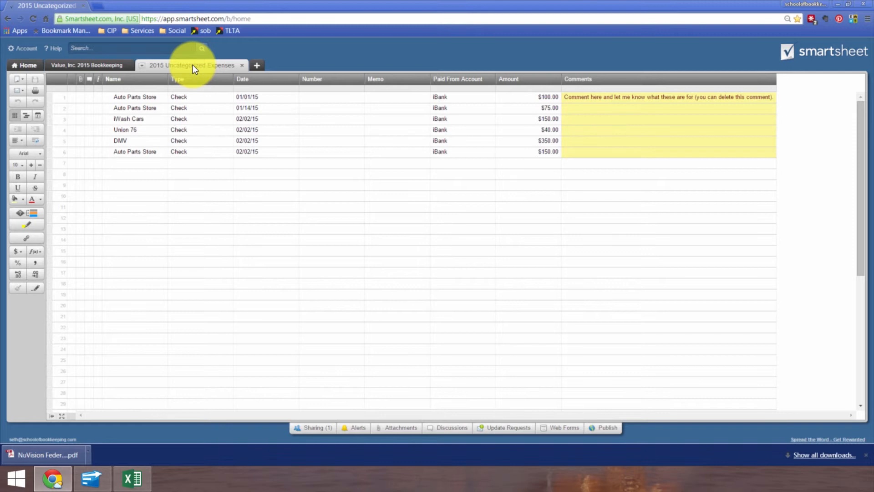
pyautogui.click(622, 108)
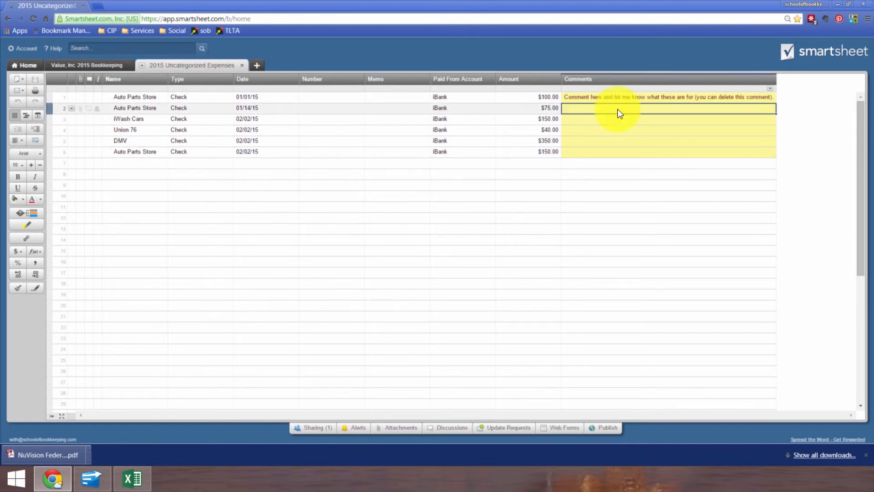
# - Examine the sheet's sharing list and the options for adding collaborators to the workspace, without sharing it with anyone
pyautogui.click(321, 431)
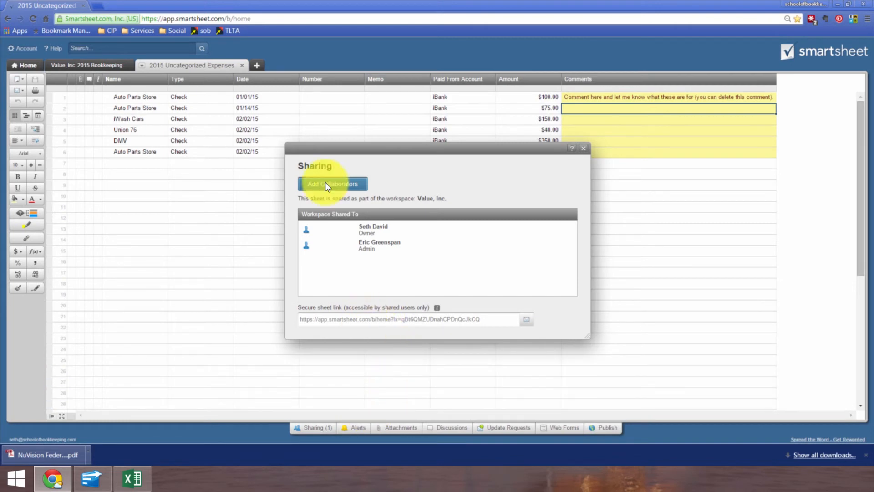
pyautogui.click(326, 184)
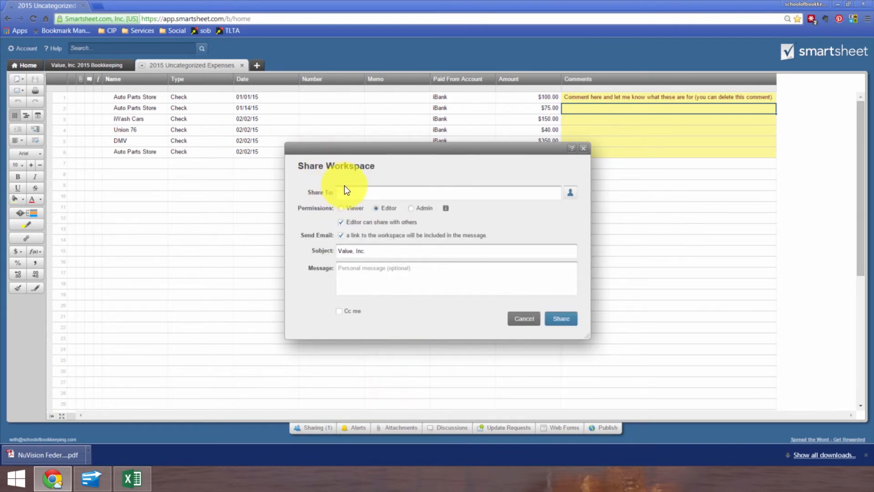
pyautogui.moveTo(367, 251); pyautogui.dragTo(356, 250)
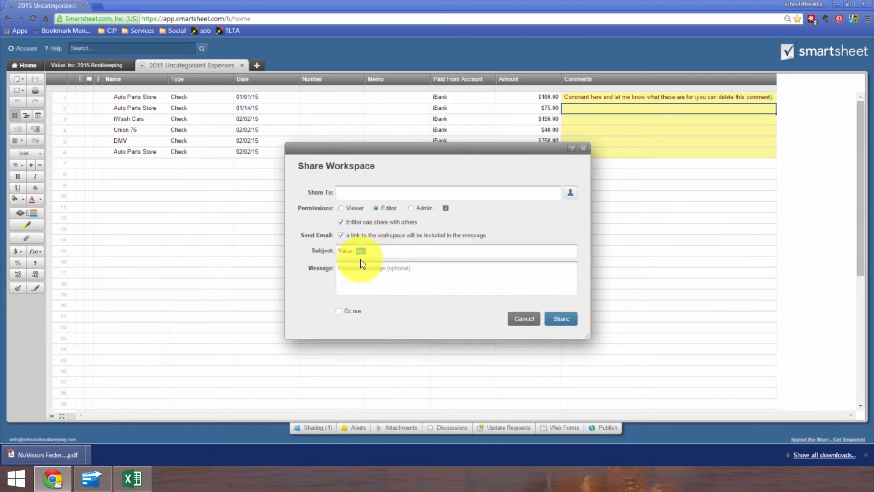
pyautogui.click(369, 280)
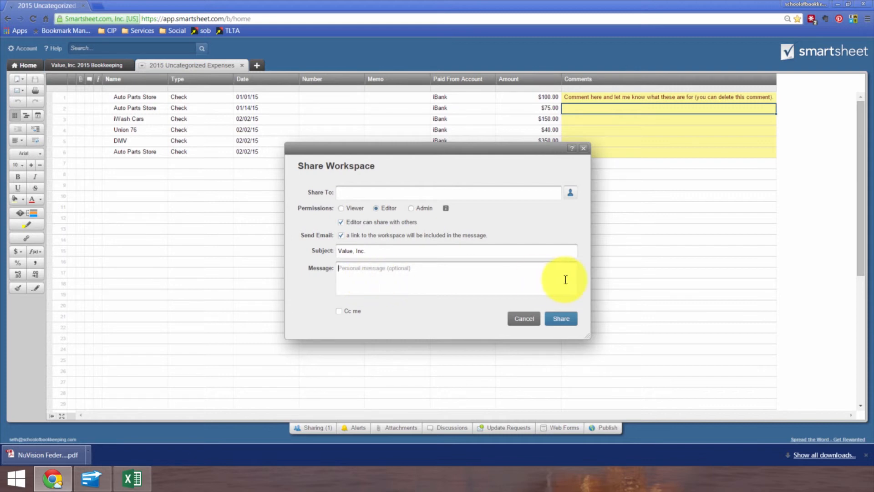
pyautogui.click(523, 318)
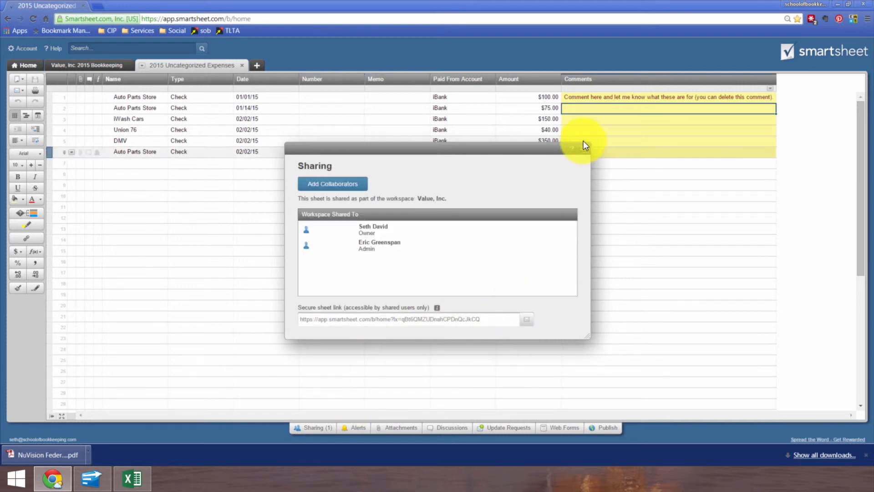
# - Create a change notification for the 2015 Uncategorized Expenses sheet with the sheet owner as its recipient
pyautogui.click(358, 428)
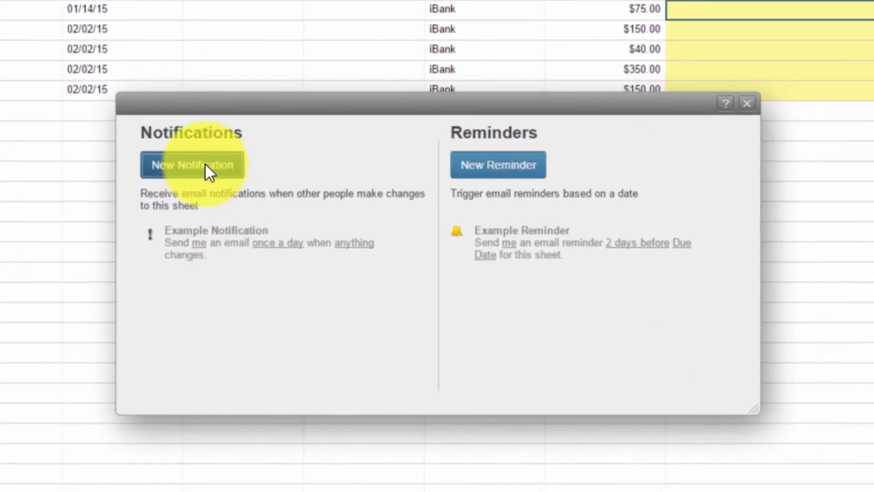
pyautogui.click(262, 181)
pyautogui.click(279, 229)
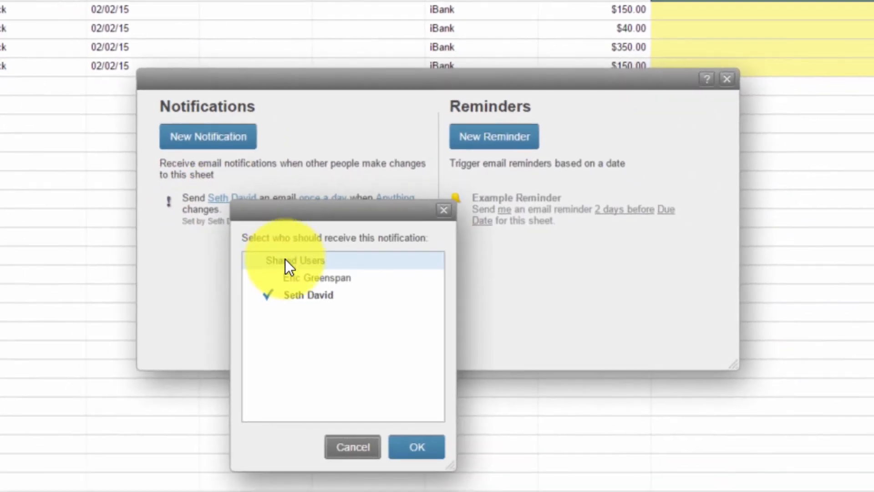
pyautogui.click(275, 294)
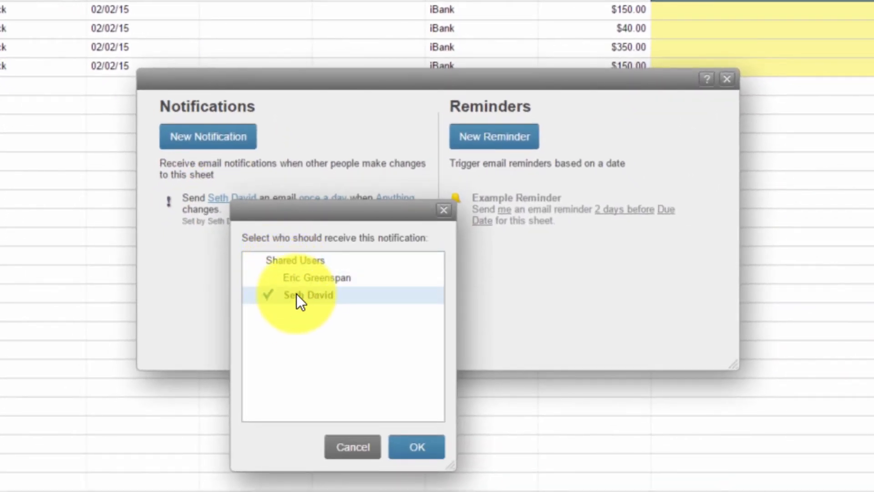
pyautogui.click(418, 449)
# - Set the notification to be sent right away when Anything changes and close the alert settings
pyautogui.click(324, 203)
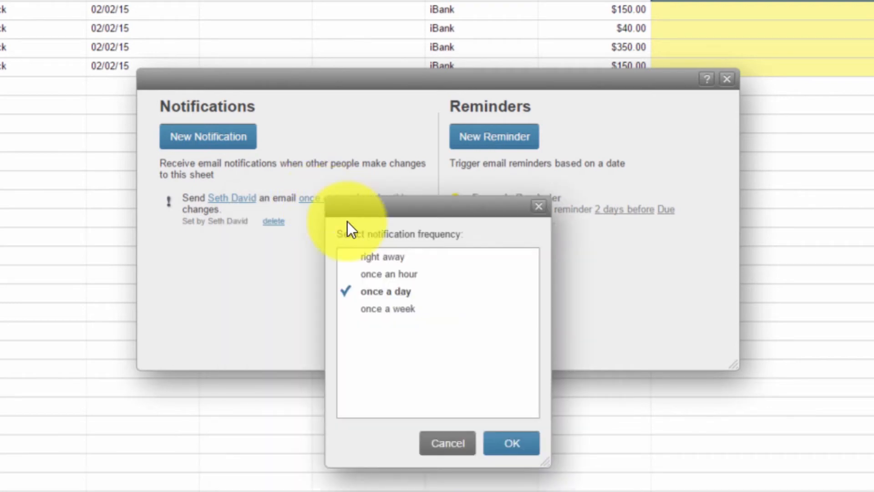
pyautogui.click(386, 256)
pyautogui.click(486, 441)
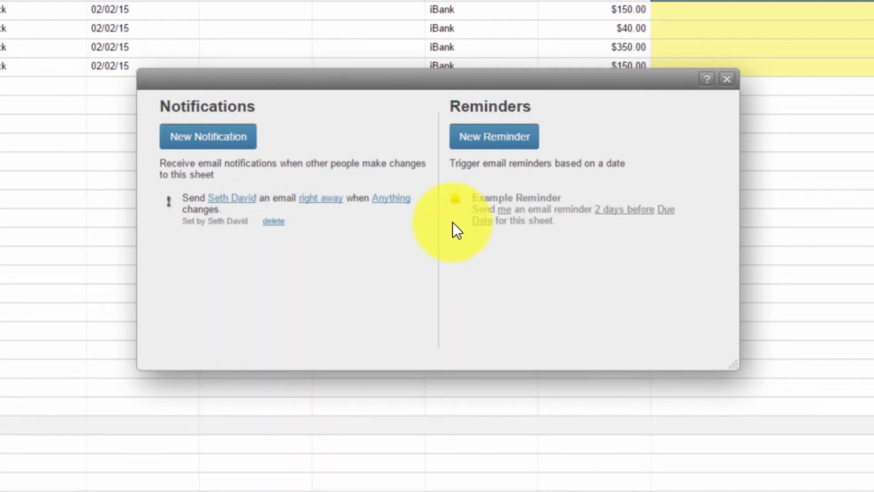
pyautogui.click(395, 200)
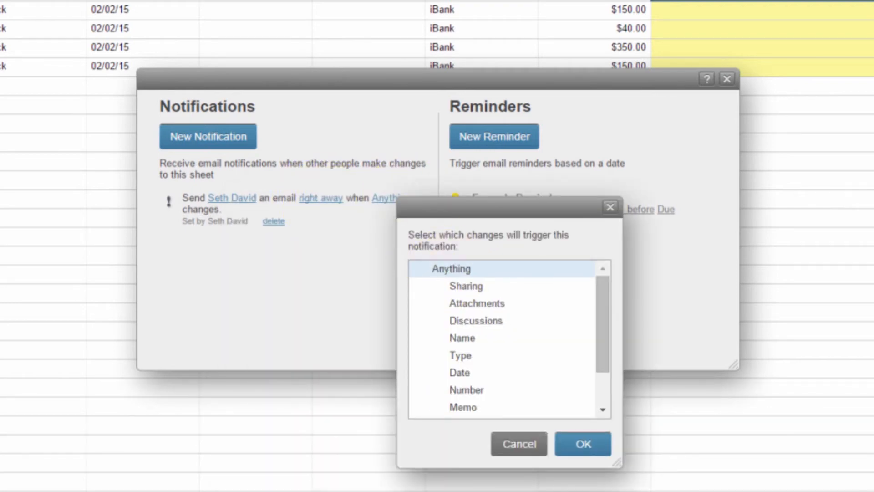
pyautogui.click(578, 447)
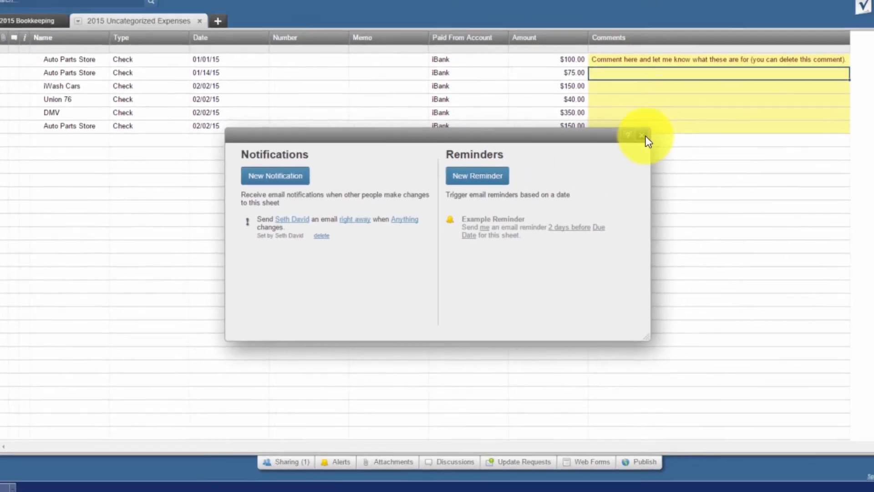
pyautogui.click(646, 136)
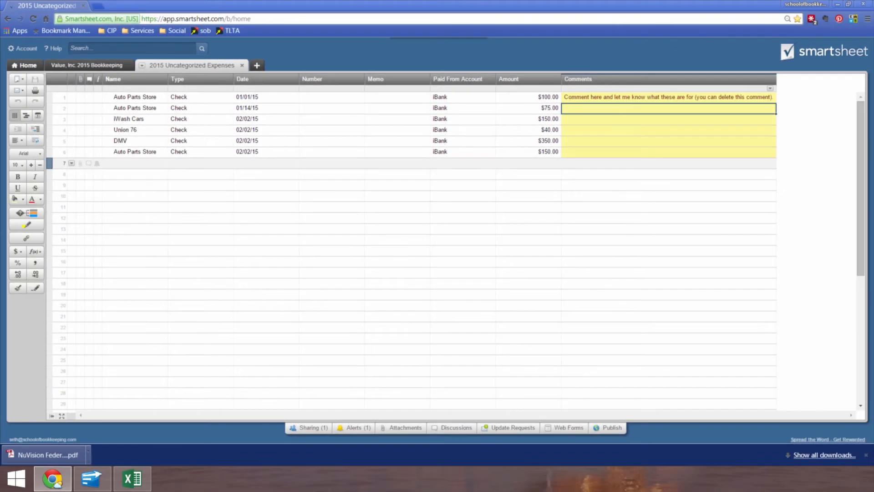